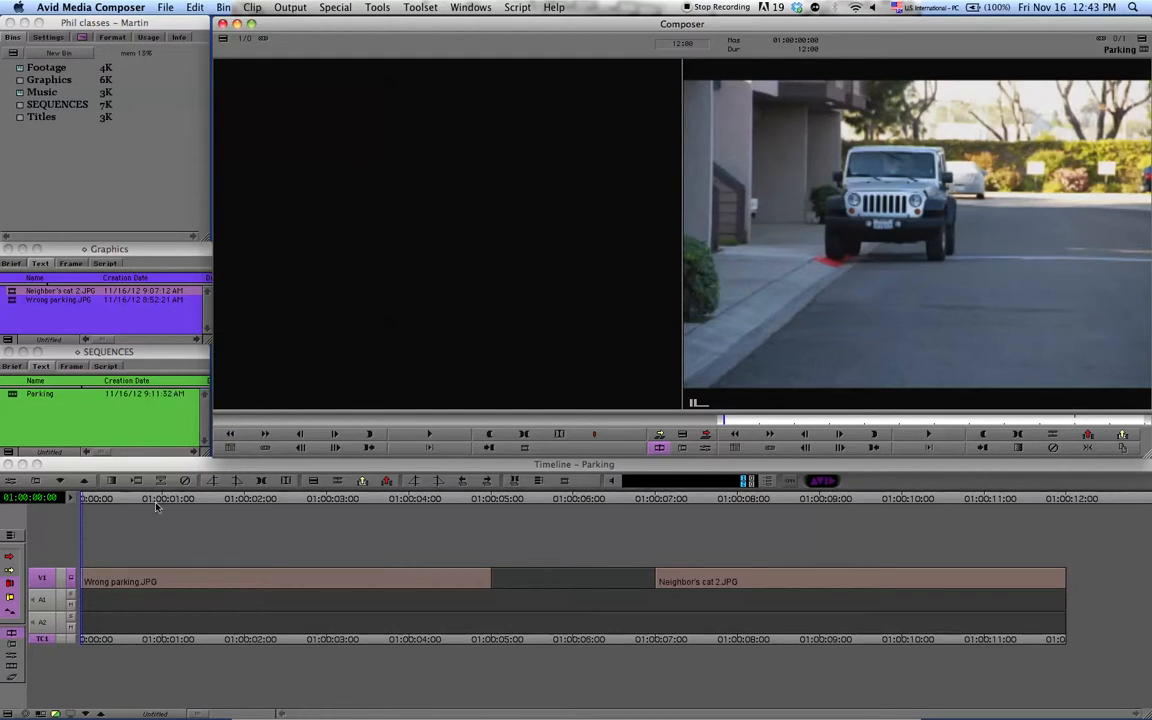
Step: Park the position indicator on the Wrong parking.JPG clip and create a new title with Marquee
drag(150, 505, 274, 512)
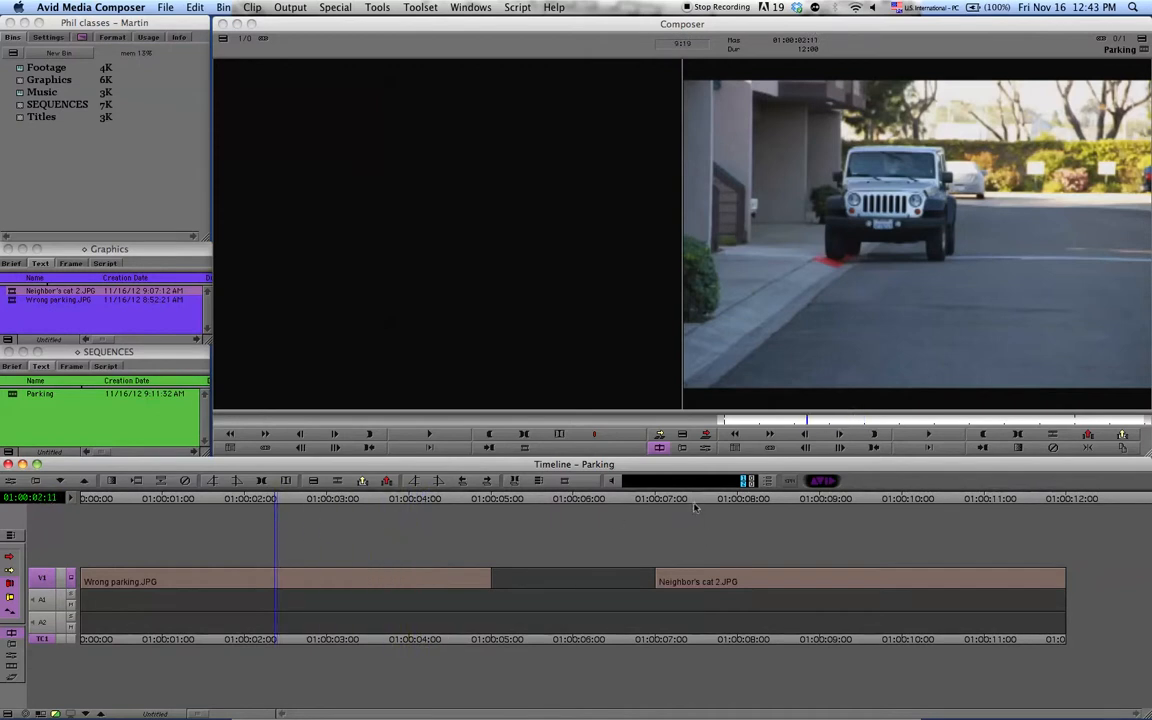
click(125, 499)
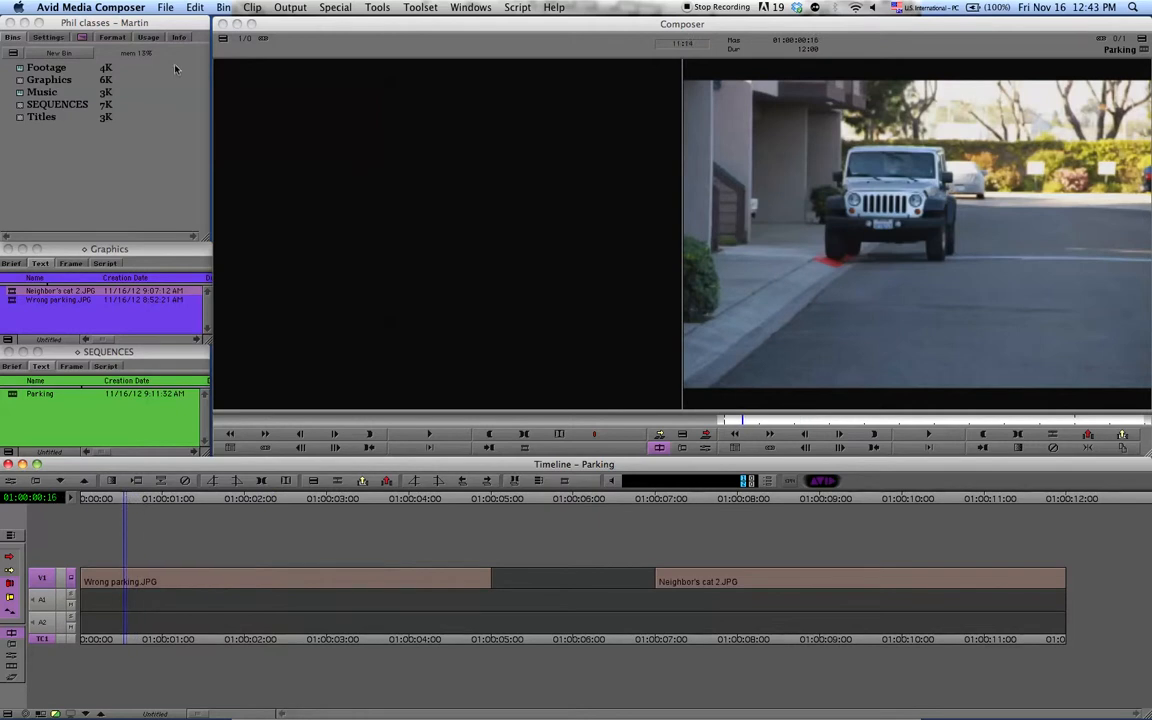
click(251, 8)
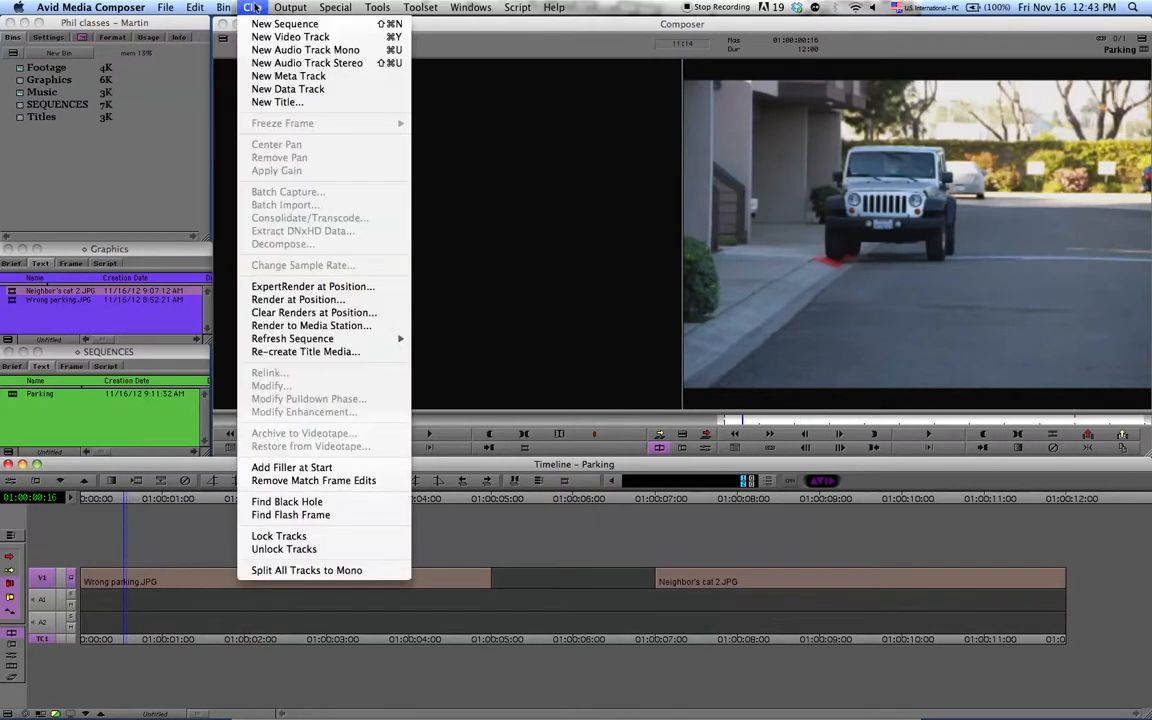
click(260, 104)
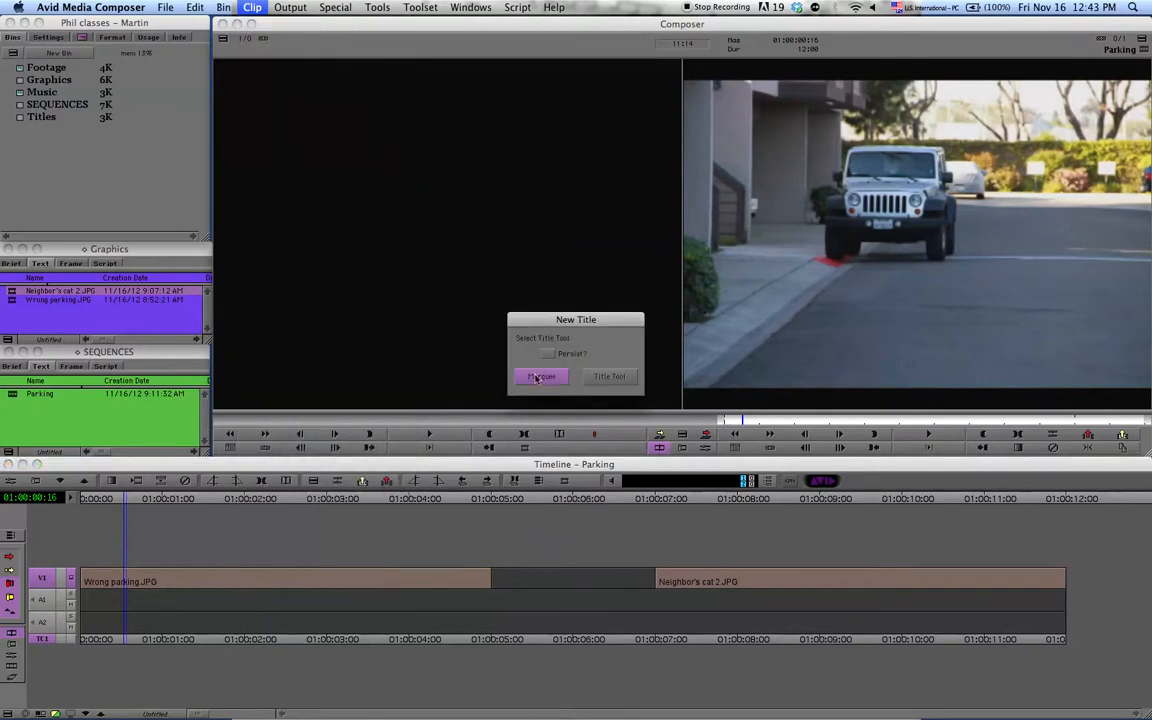
click(540, 378)
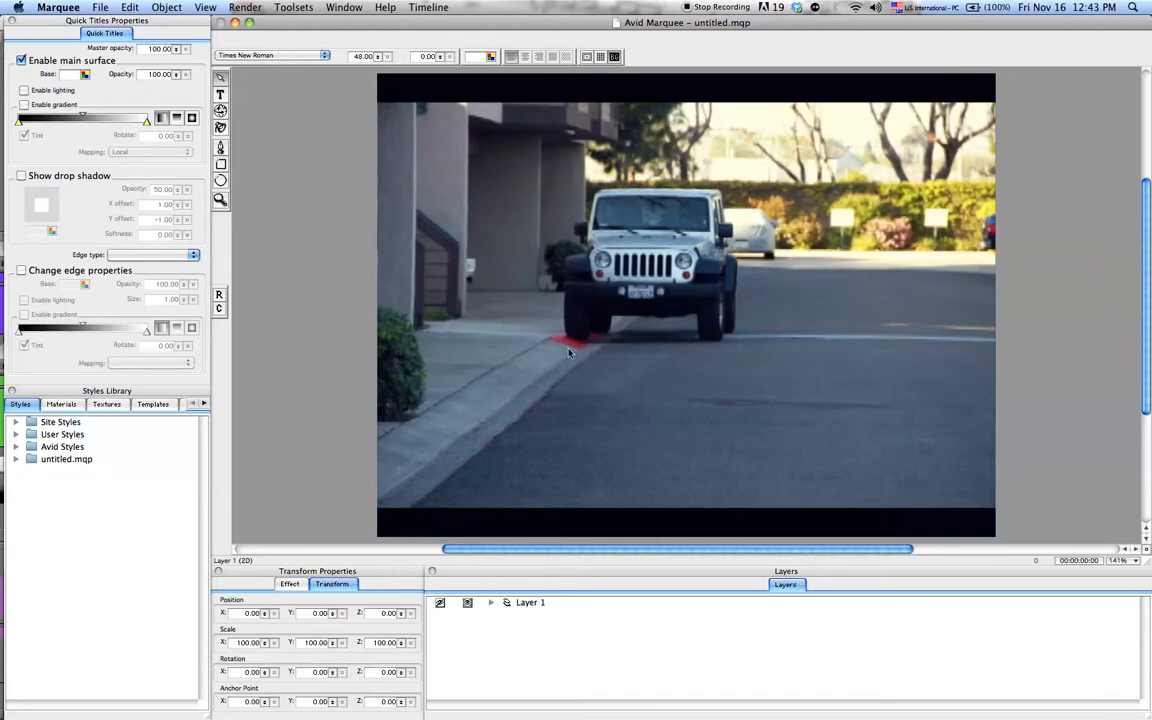
Step: Add the sample word "text" beside the jeep, preview it with the background hidden, and delete it
click(614, 57)
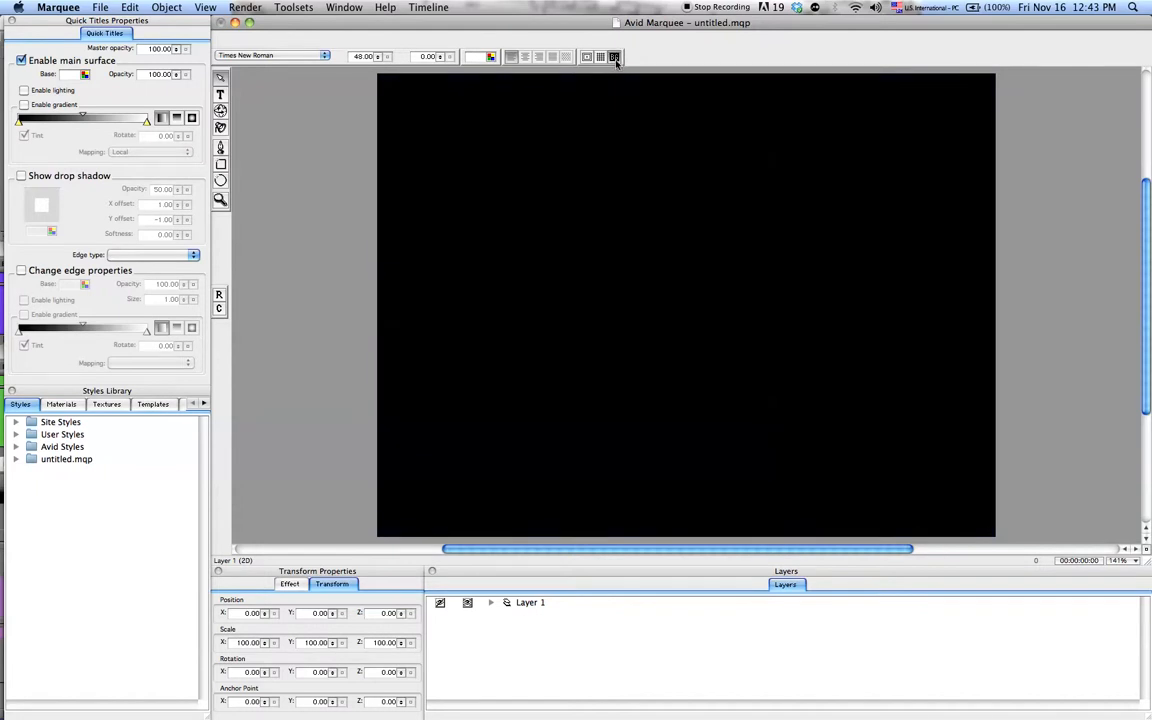
click(614, 57)
click(220, 94)
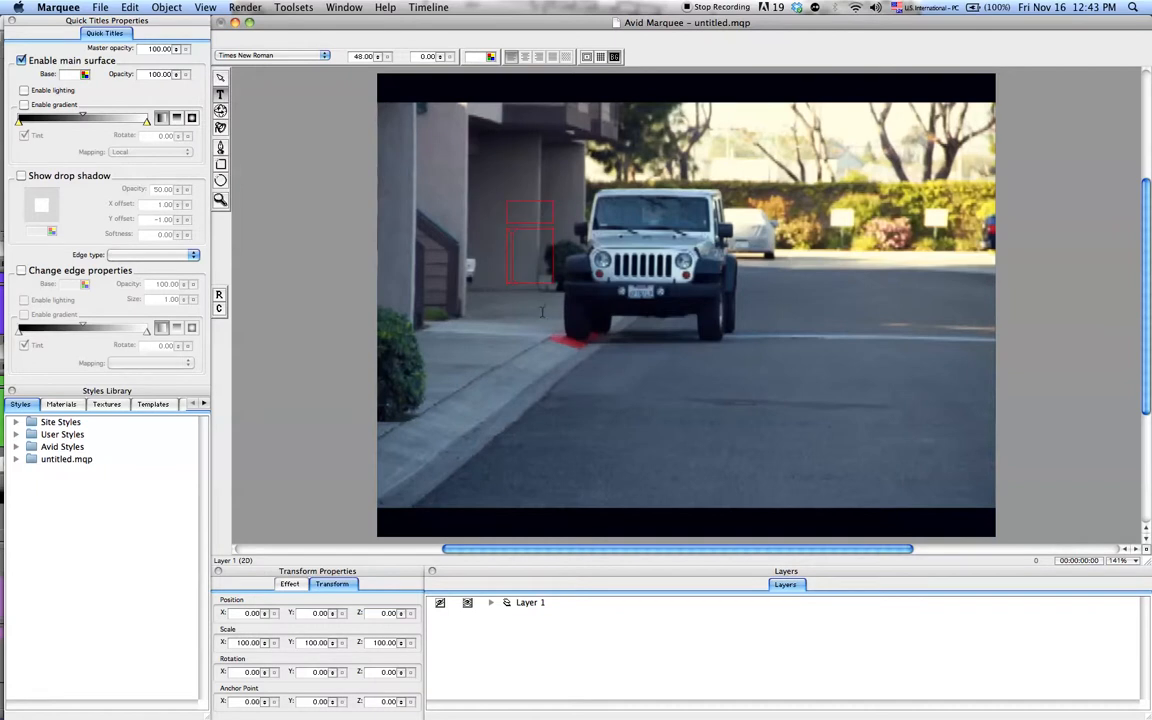
click(529, 237)
text(text)
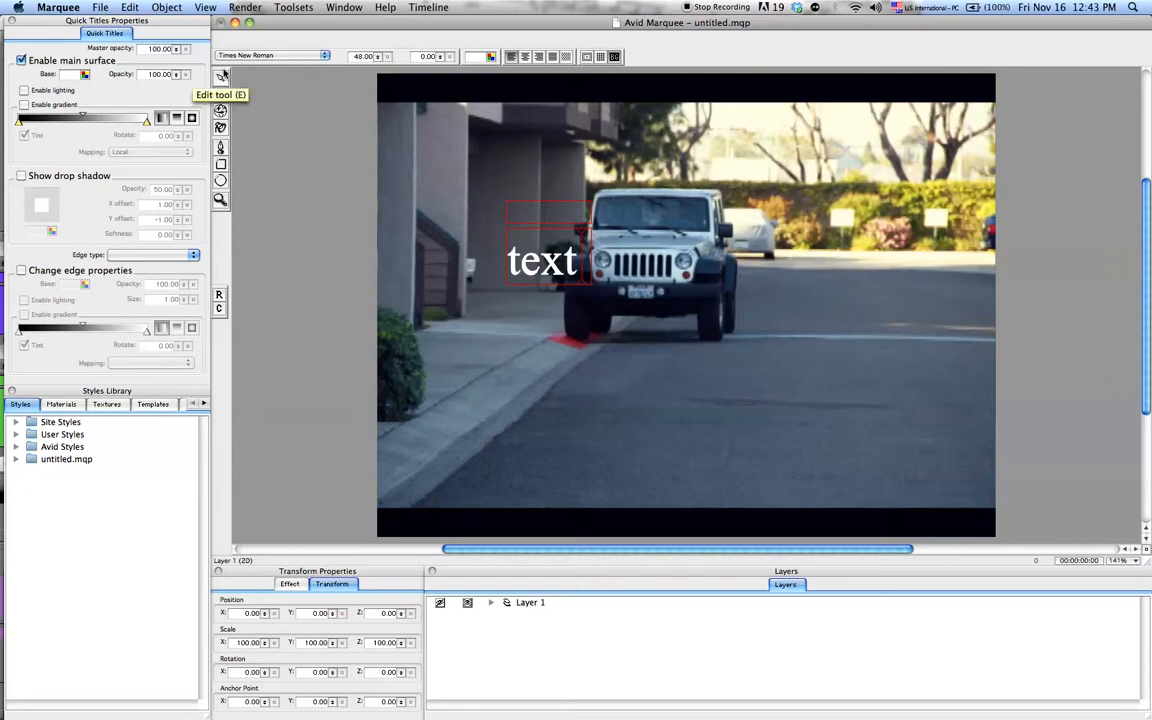
click(220, 80)
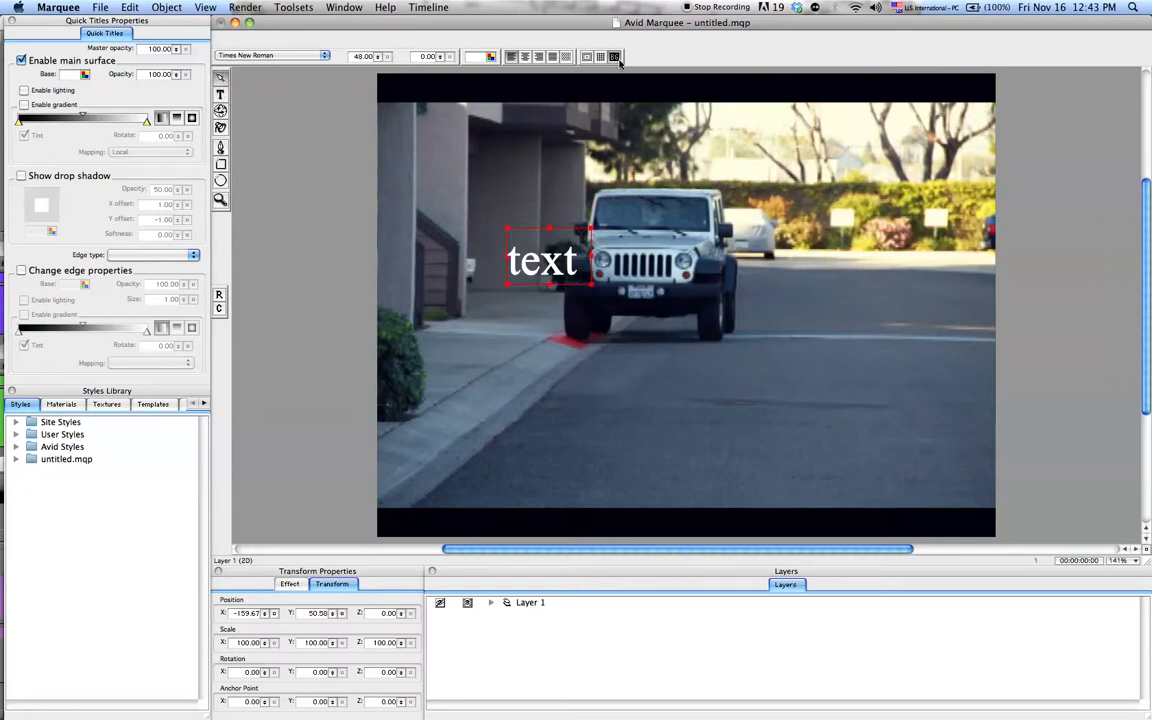
click(614, 57)
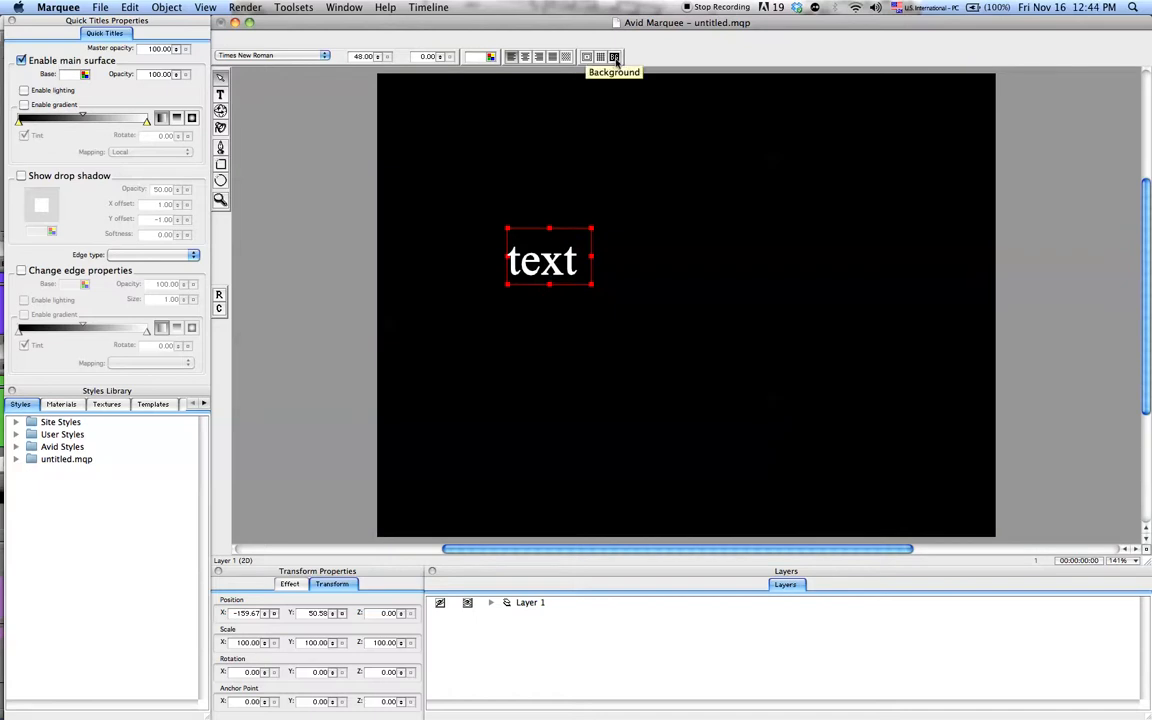
click(614, 57)
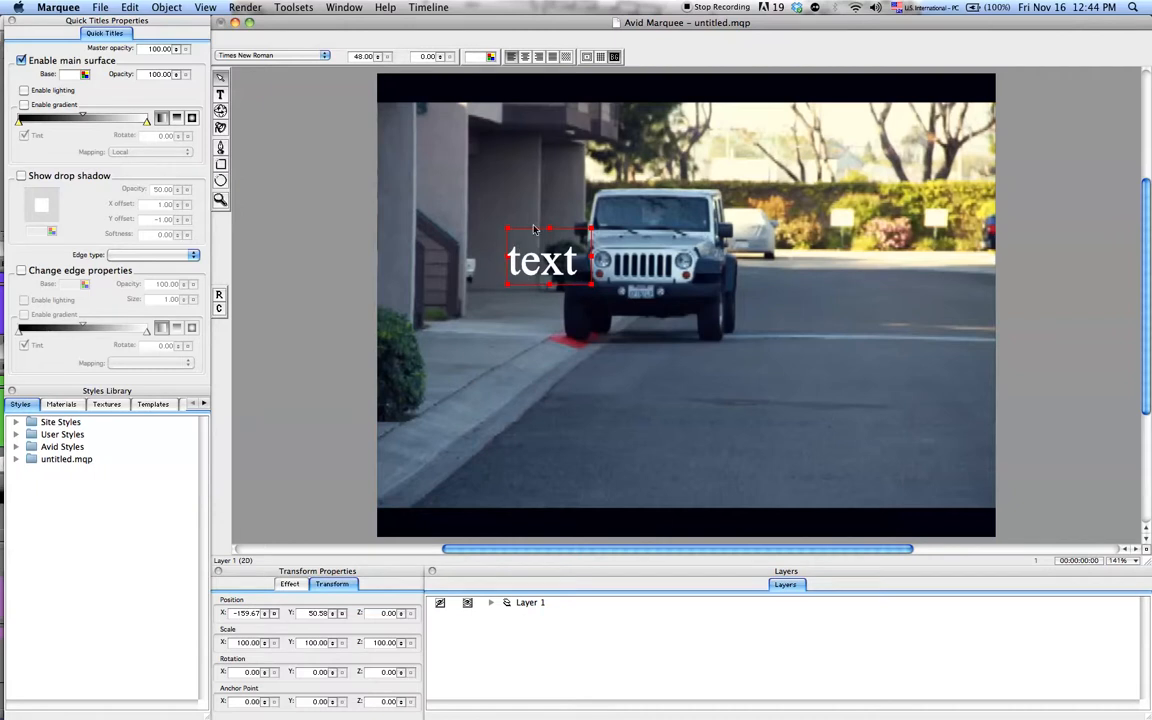
key(Delete)
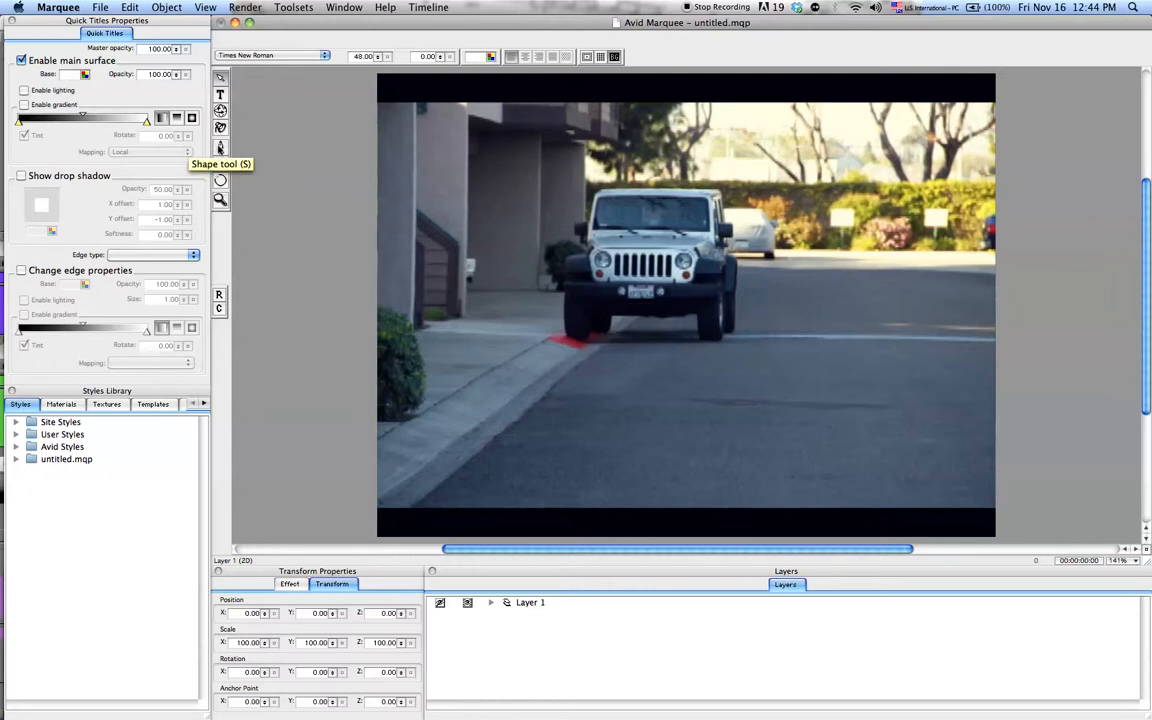
Step: Draw a straight line along the curb up toward the jeep's front wheel with the Shape tool and convert it to a path
click(220, 149)
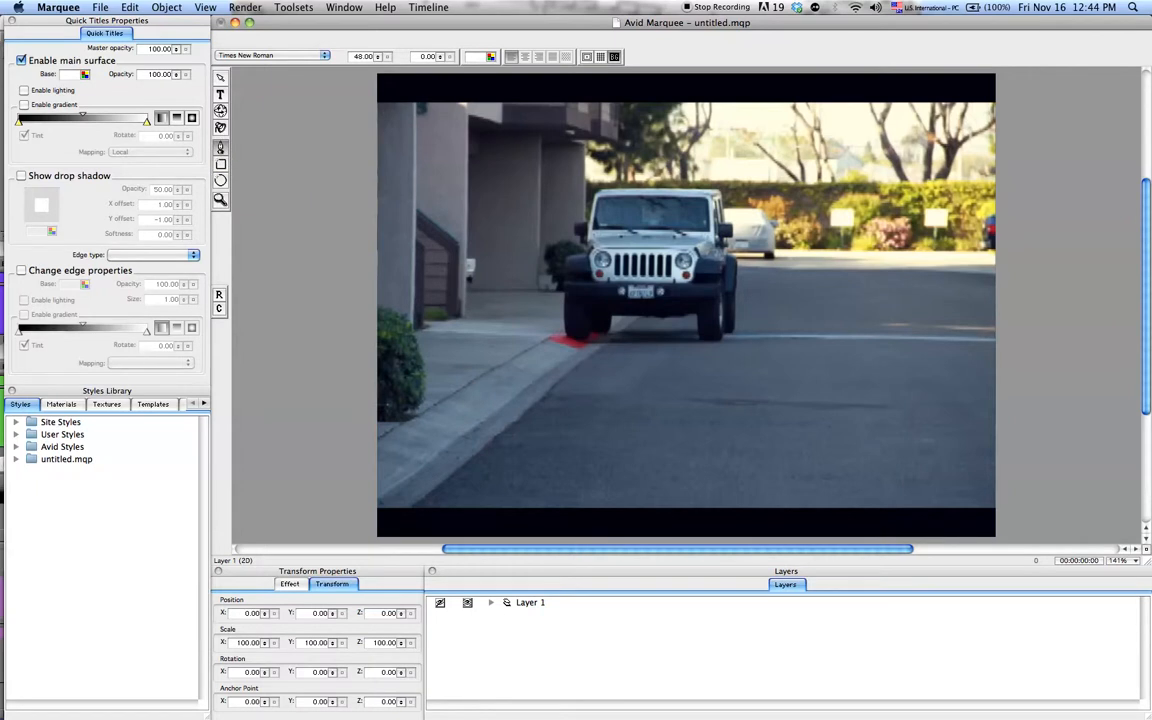
click(409, 474)
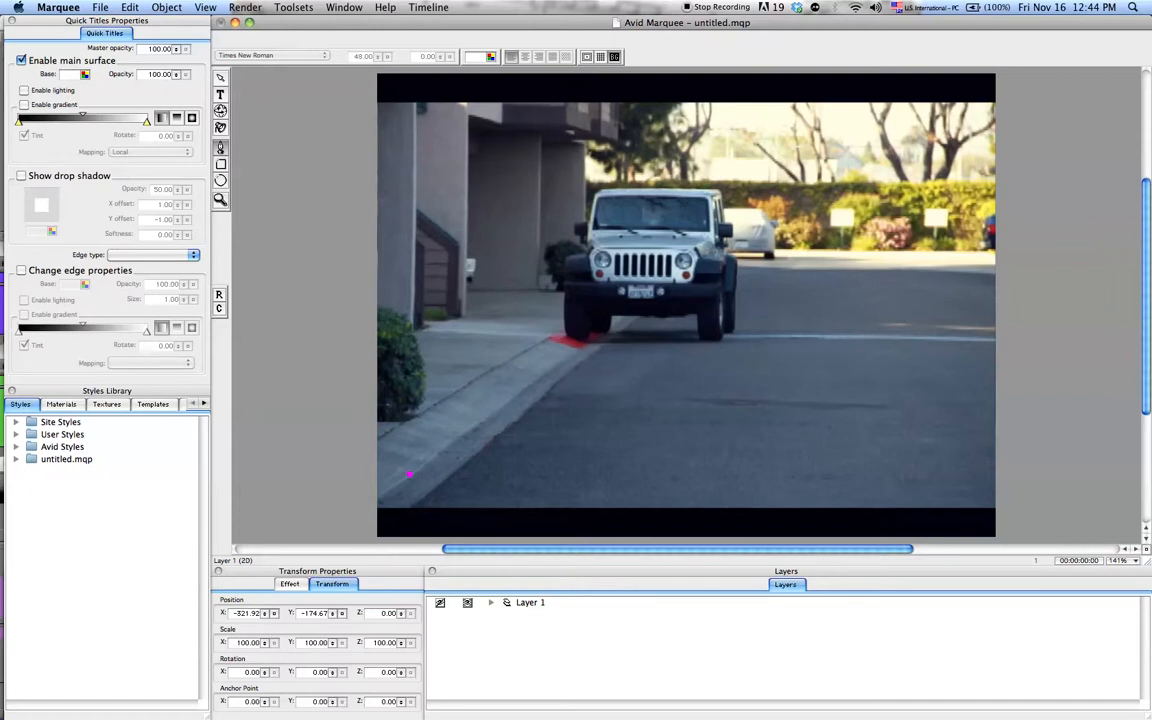
click(567, 356)
click(172, 10)
click(160, 12)
click(160, 12)
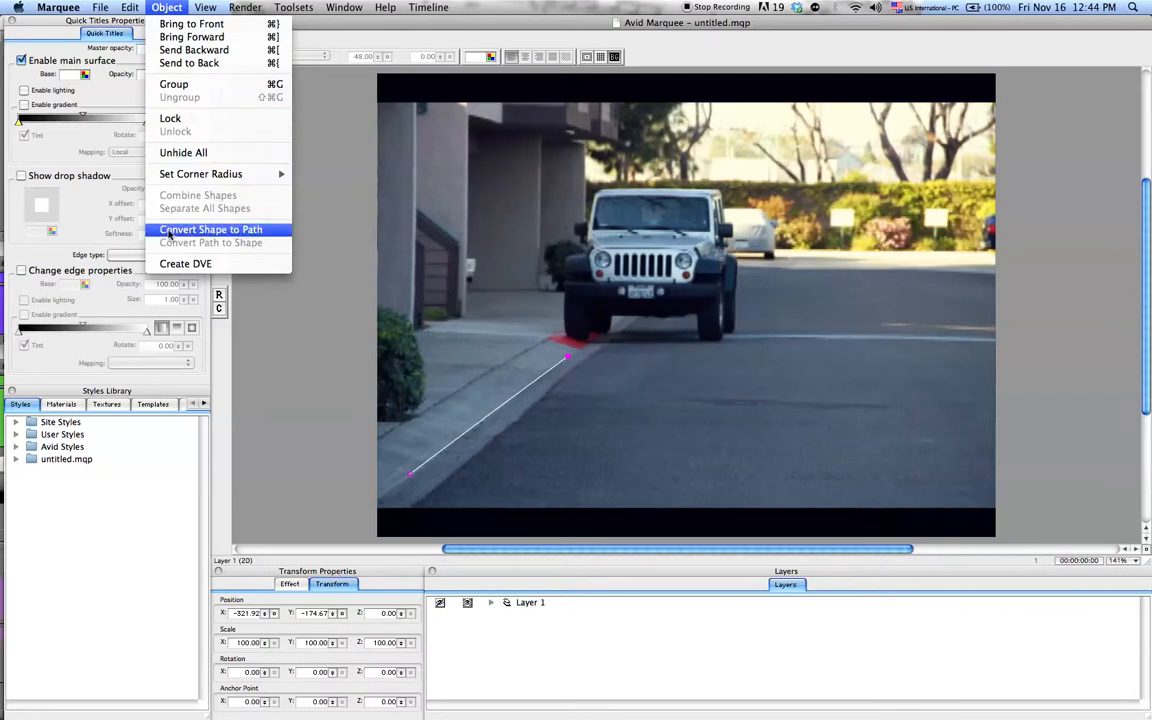
click(168, 232)
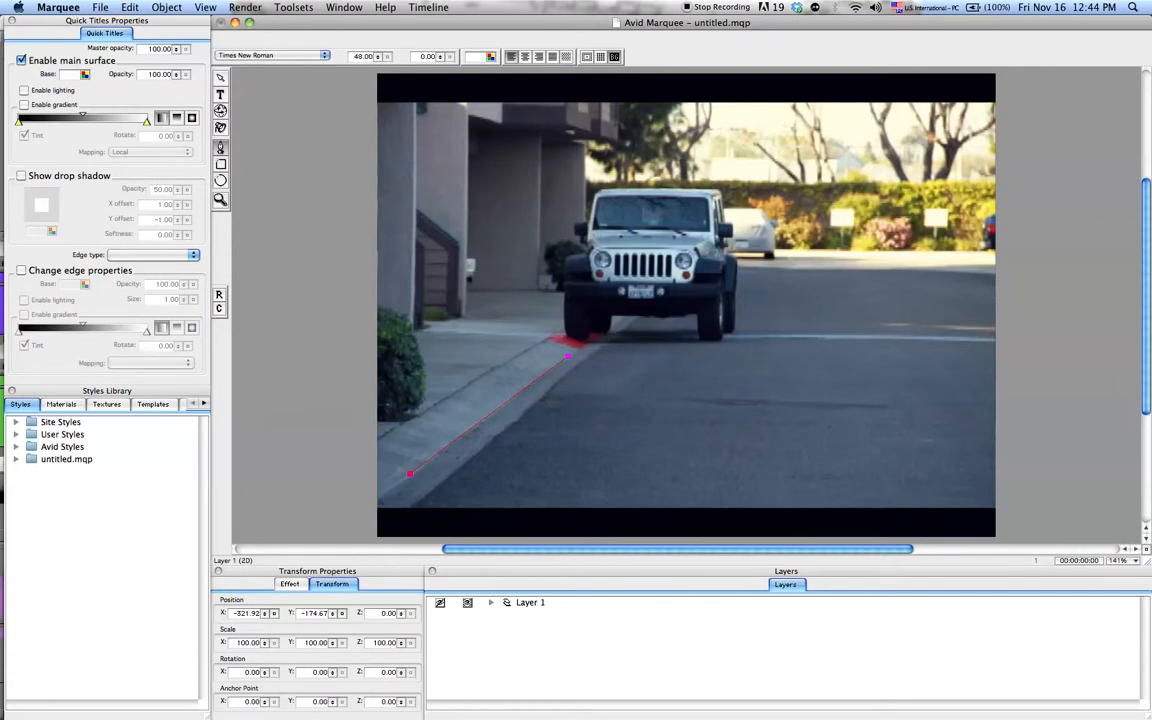
Step: Add the text "BAD PARKING" along the curb path and set its font size to 27.20
click(220, 95)
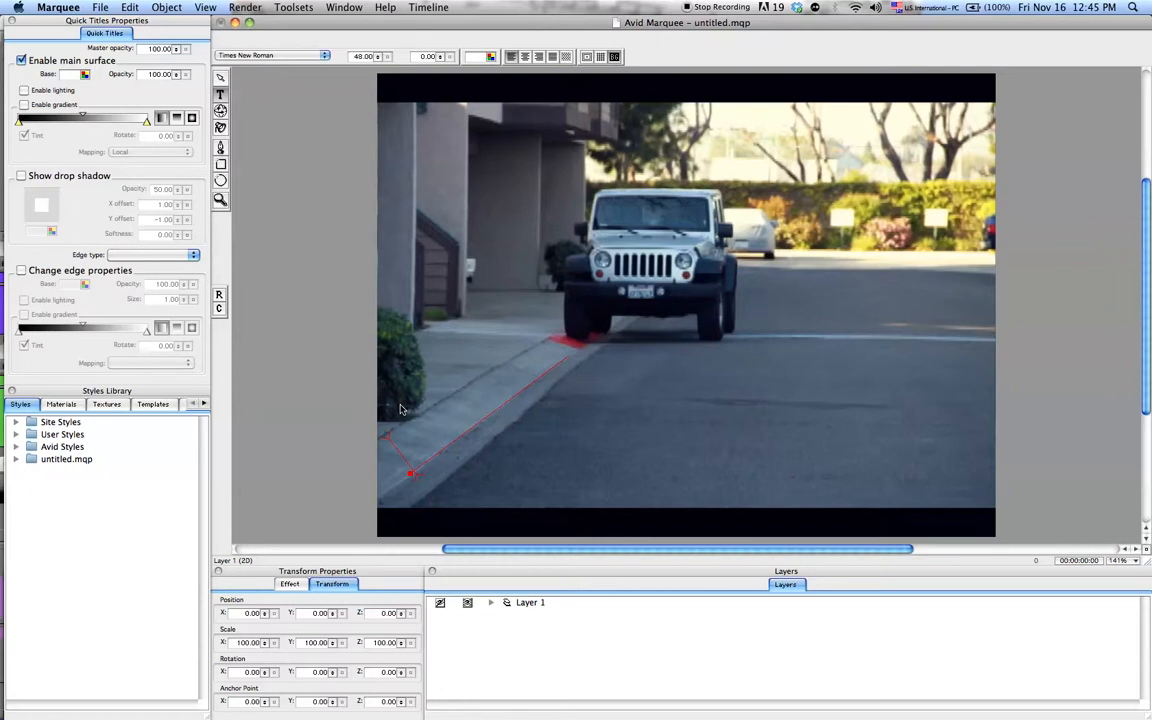
text(BAD PARKING)
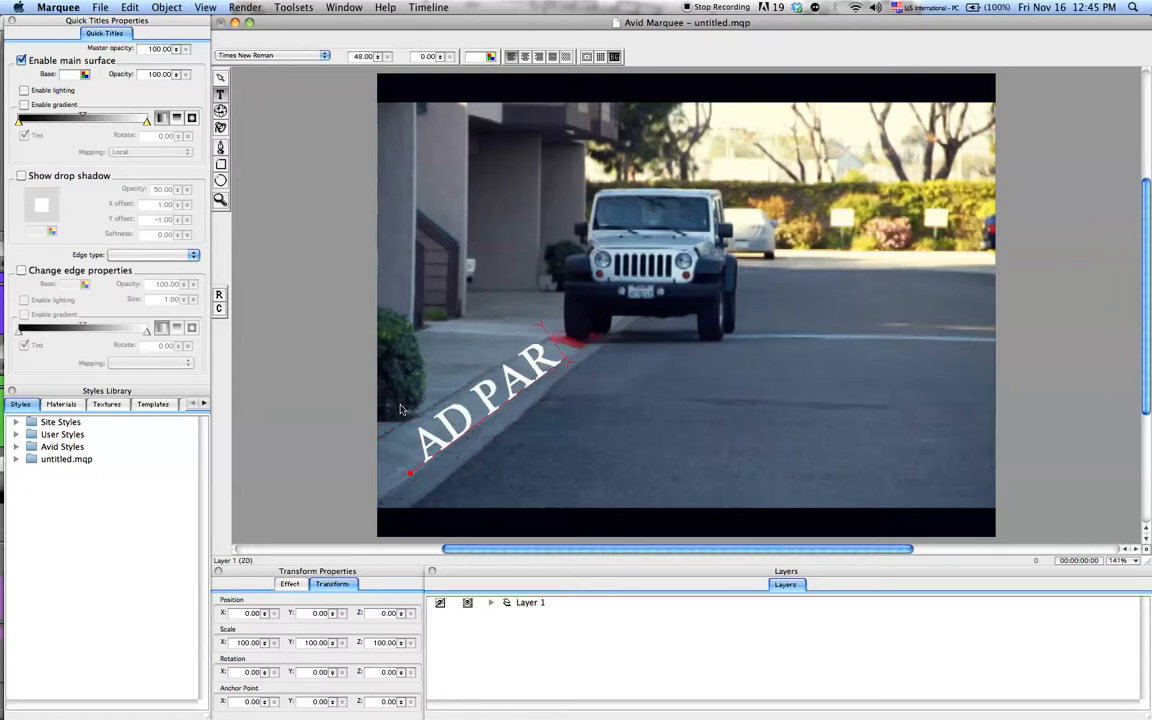
key(super+a)
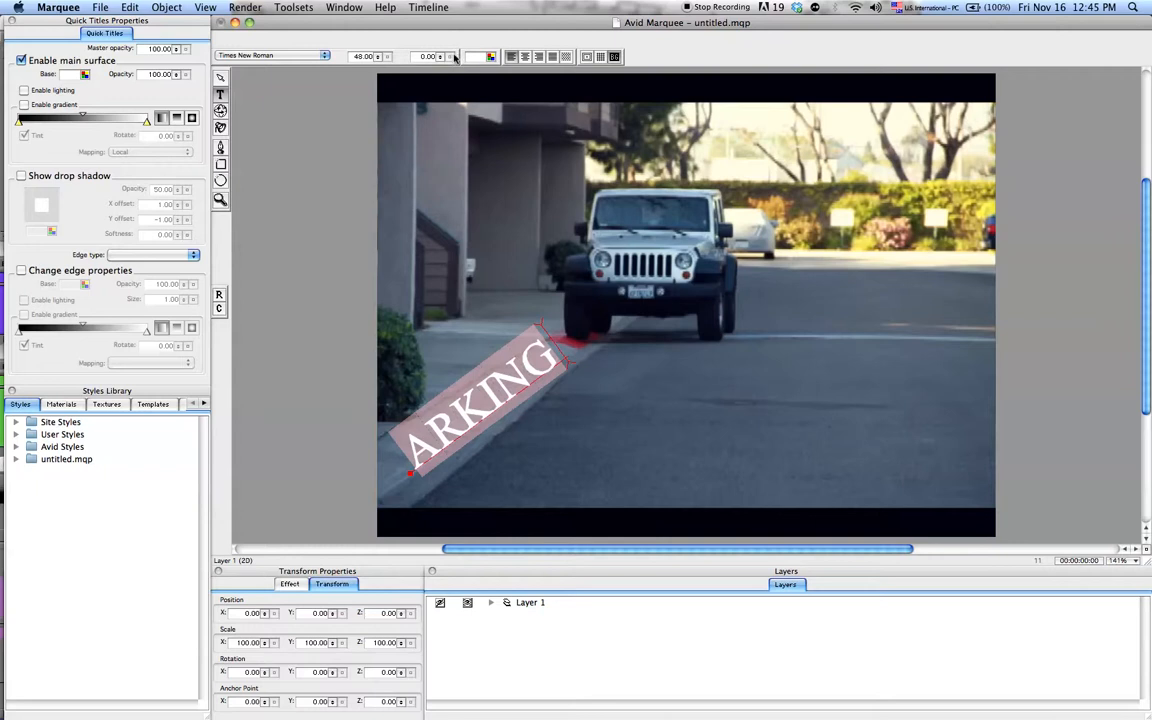
drag(377, 60, 376, 64)
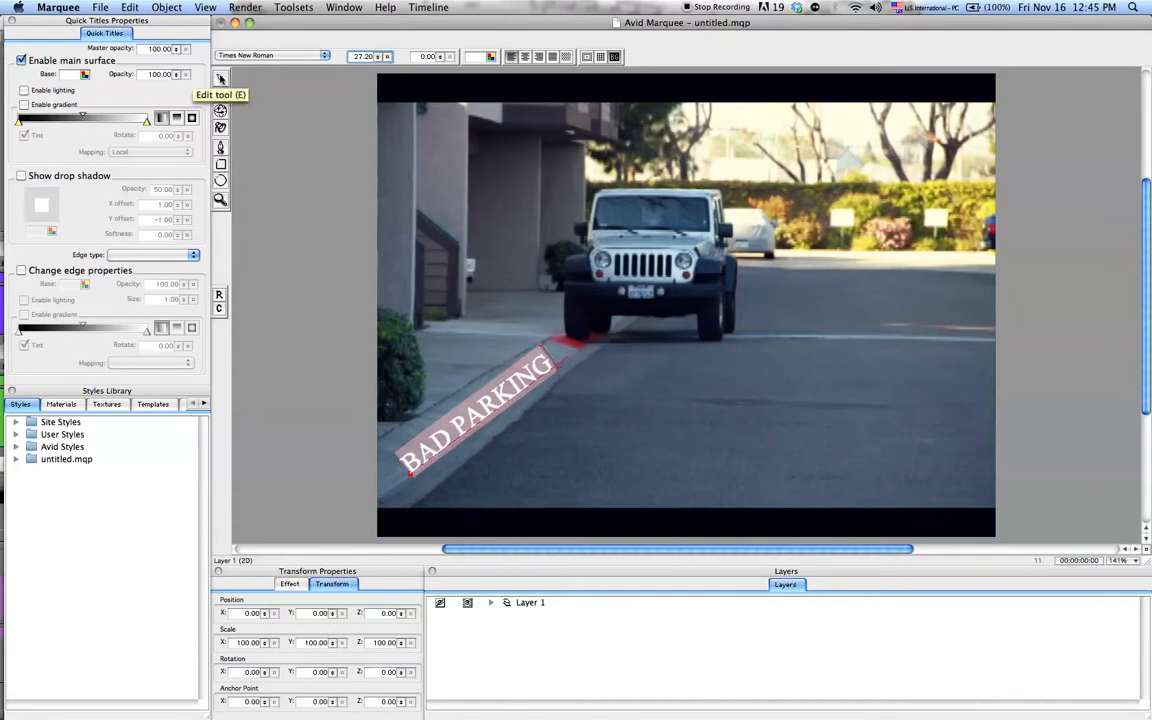
click(221, 79)
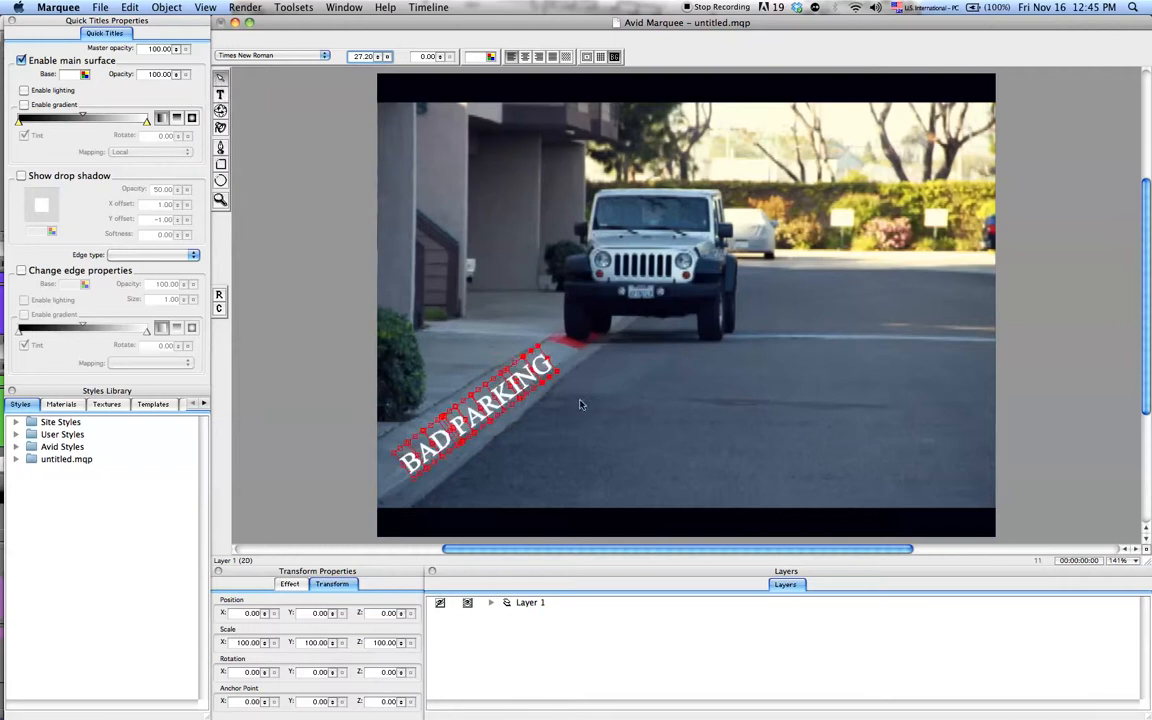
click(559, 400)
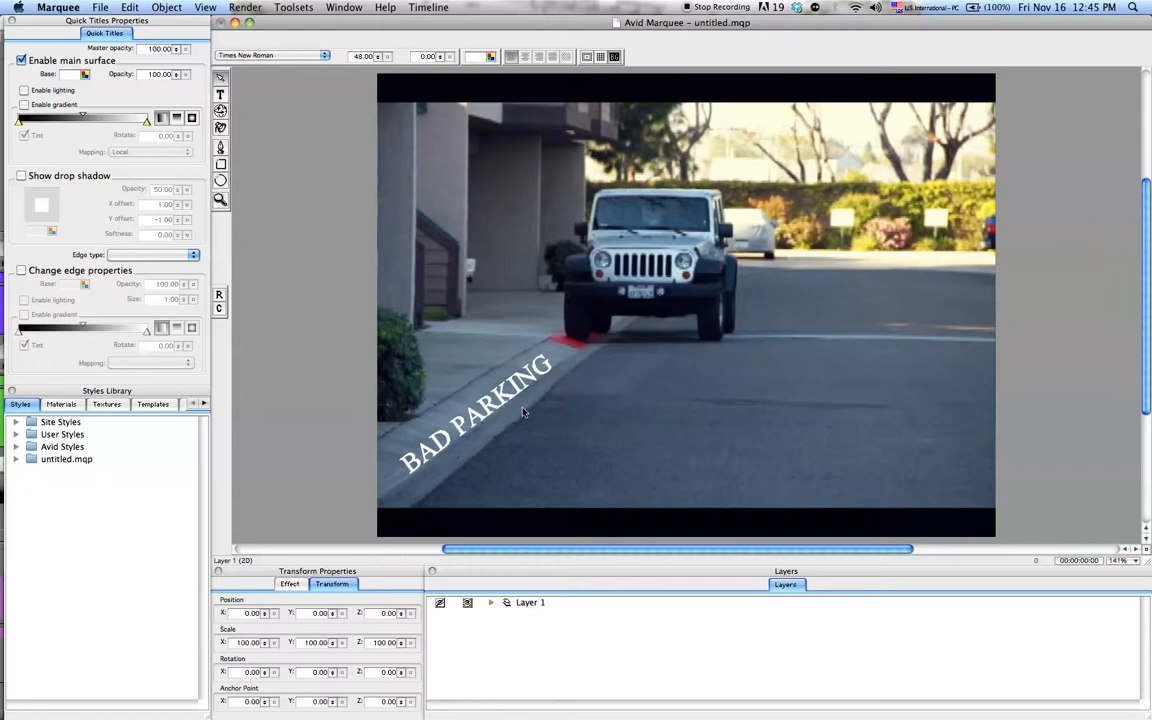
Step: Rotate the BAD PARKING text slightly in 3D to match the curb's perspective, and deselect it
click(220, 111)
click(464, 368)
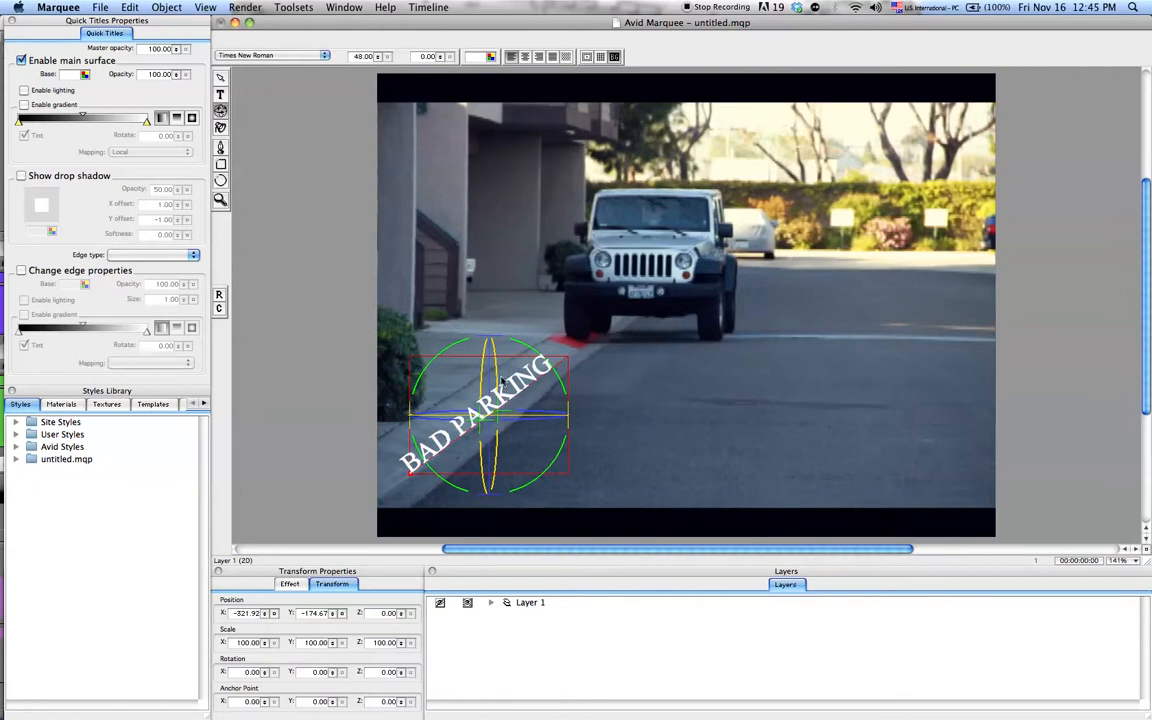
drag(497, 372, 564, 390)
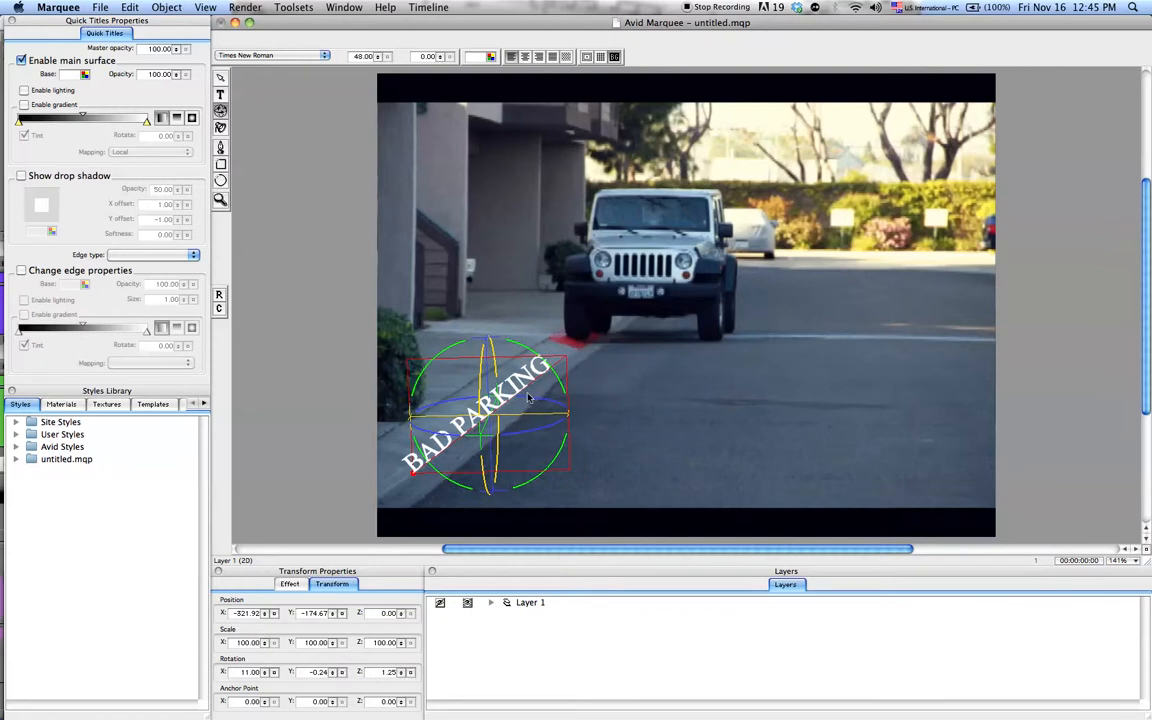
drag(532, 400, 541, 404)
click(220, 77)
click(643, 412)
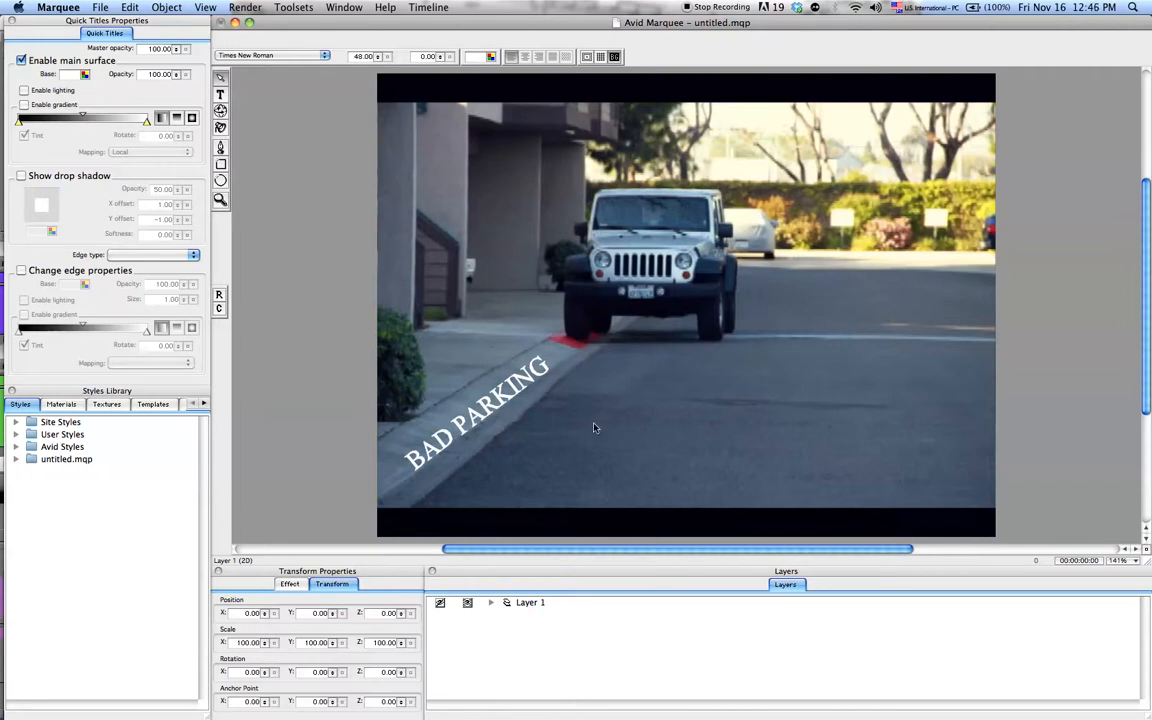
Step: Save the title file to the Desktop as "Bad parking text marquee"
click(102, 7)
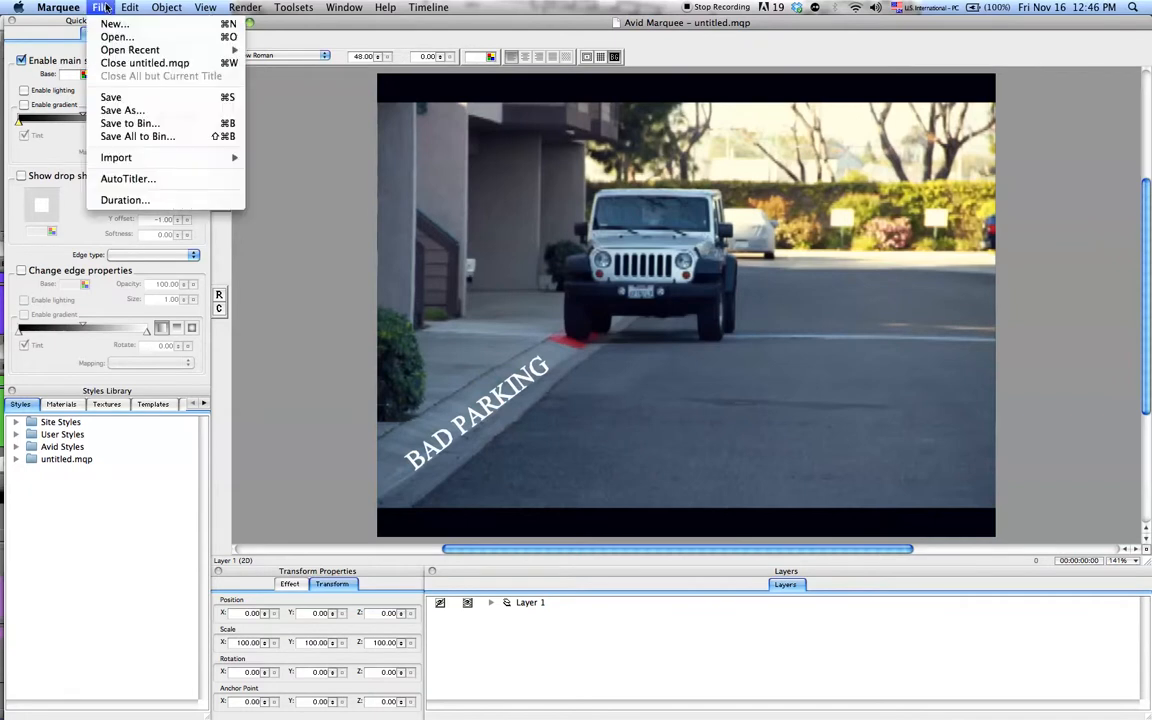
click(119, 99)
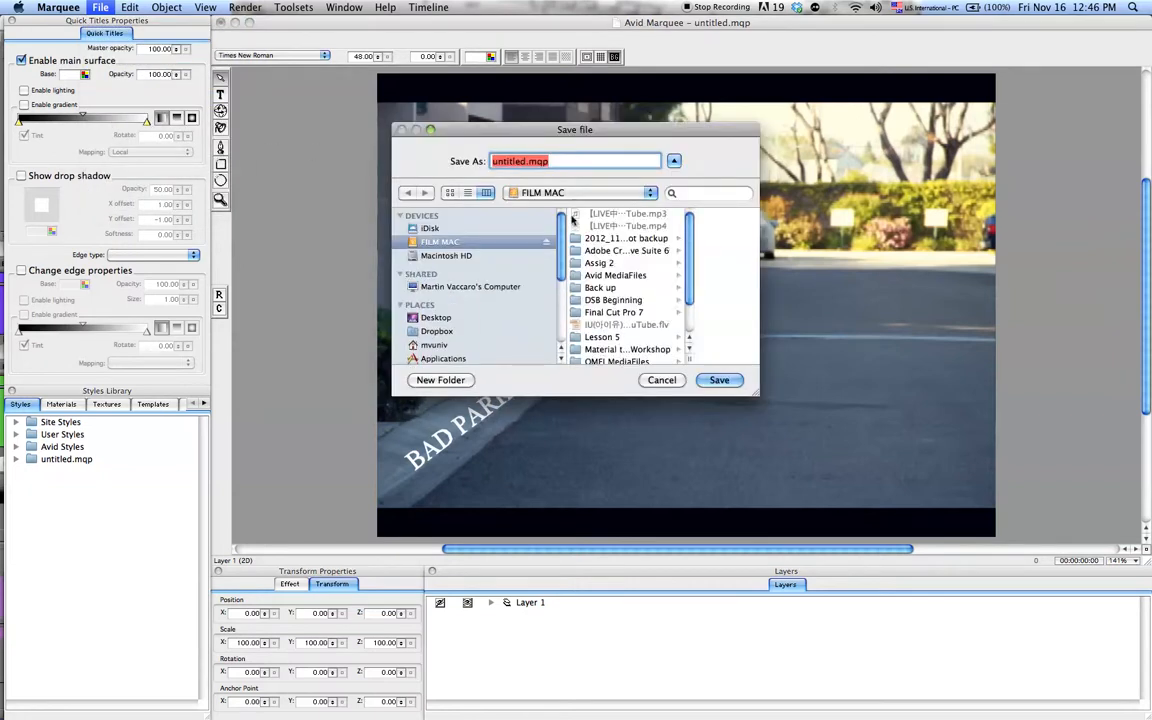
click(438, 317)
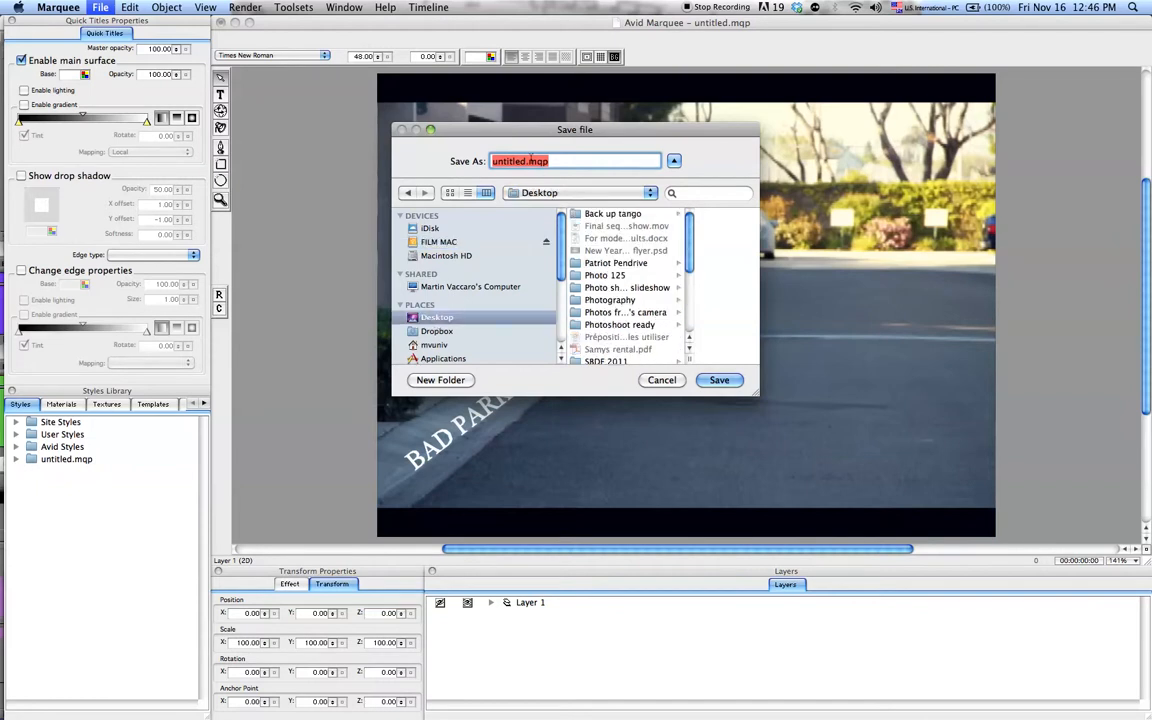
text(BAD)
key(BackSpace)
key(BackSpace)
text(ad parking text marquee)
key(Return)
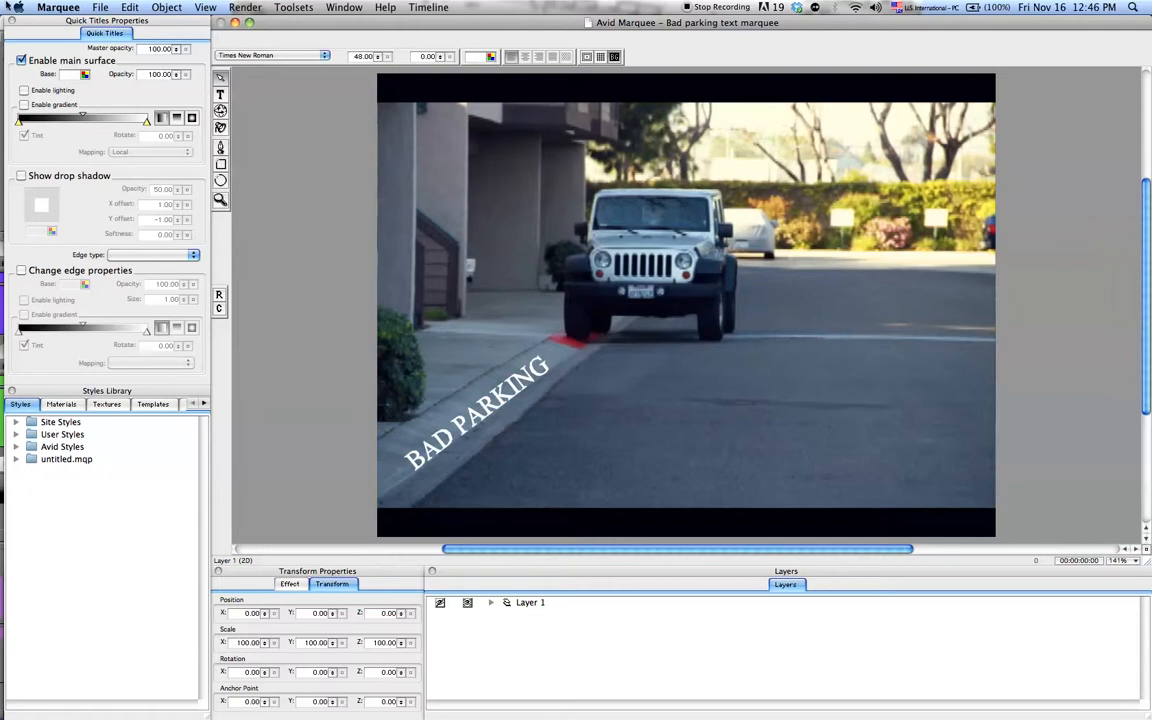
Step: Send the title to the Avid bin under the name "Bad parking text avid"
click(100, 7)
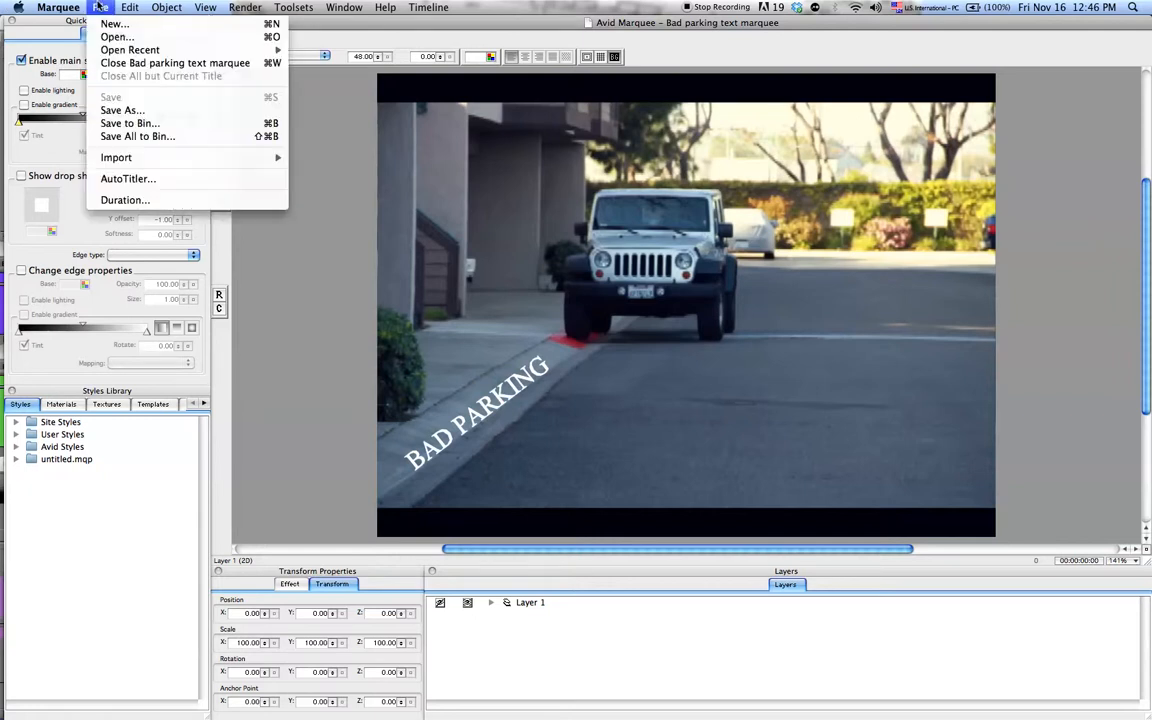
click(116, 123)
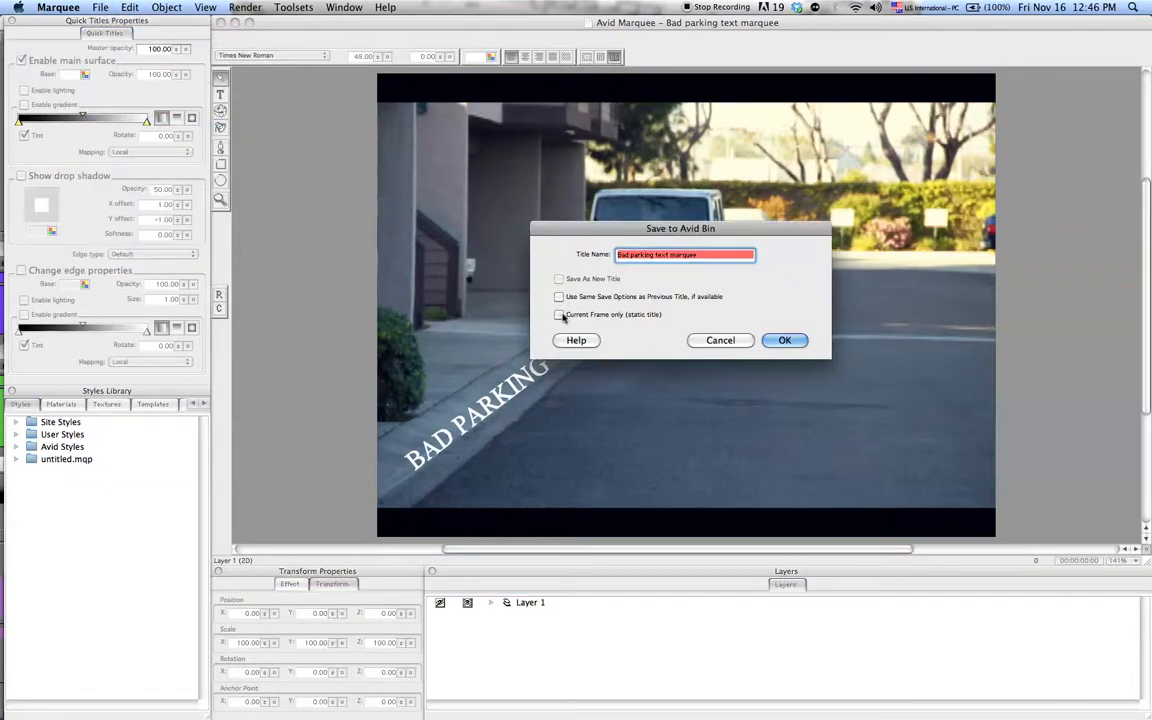
click(709, 253)
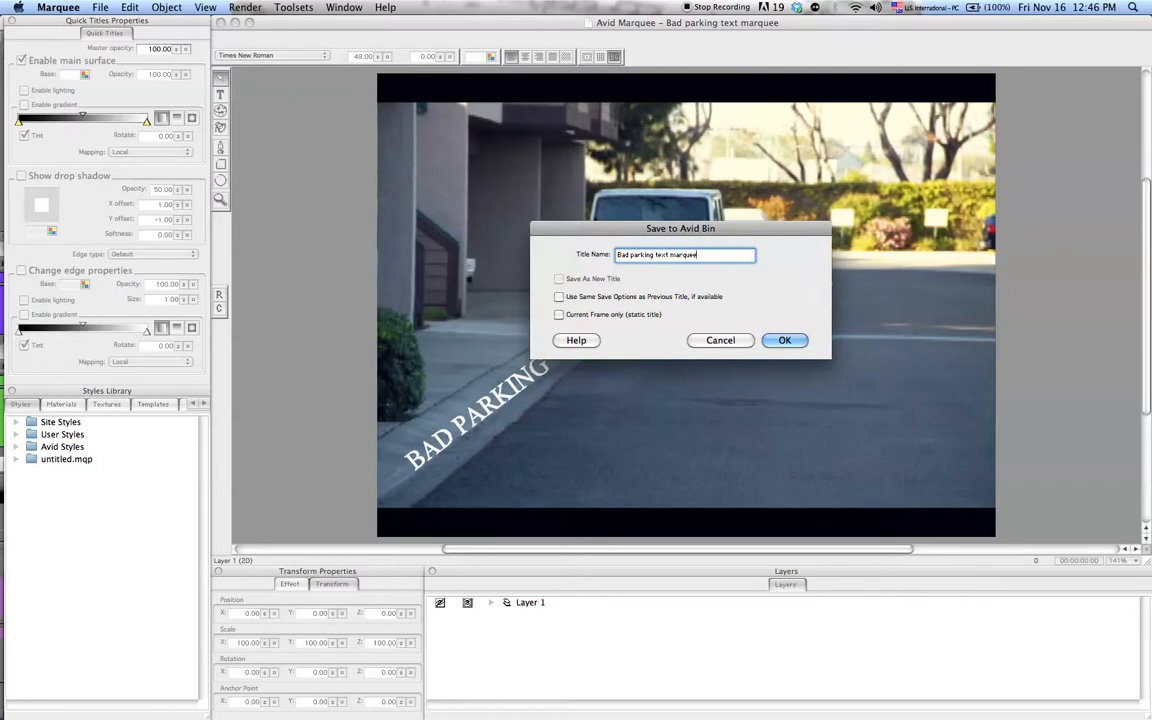
key(BackSpace)
key(BackSpace)
key(BackSpace)
key(BackSpace)
key(BackSpace)
text(avid)
click(776, 338)
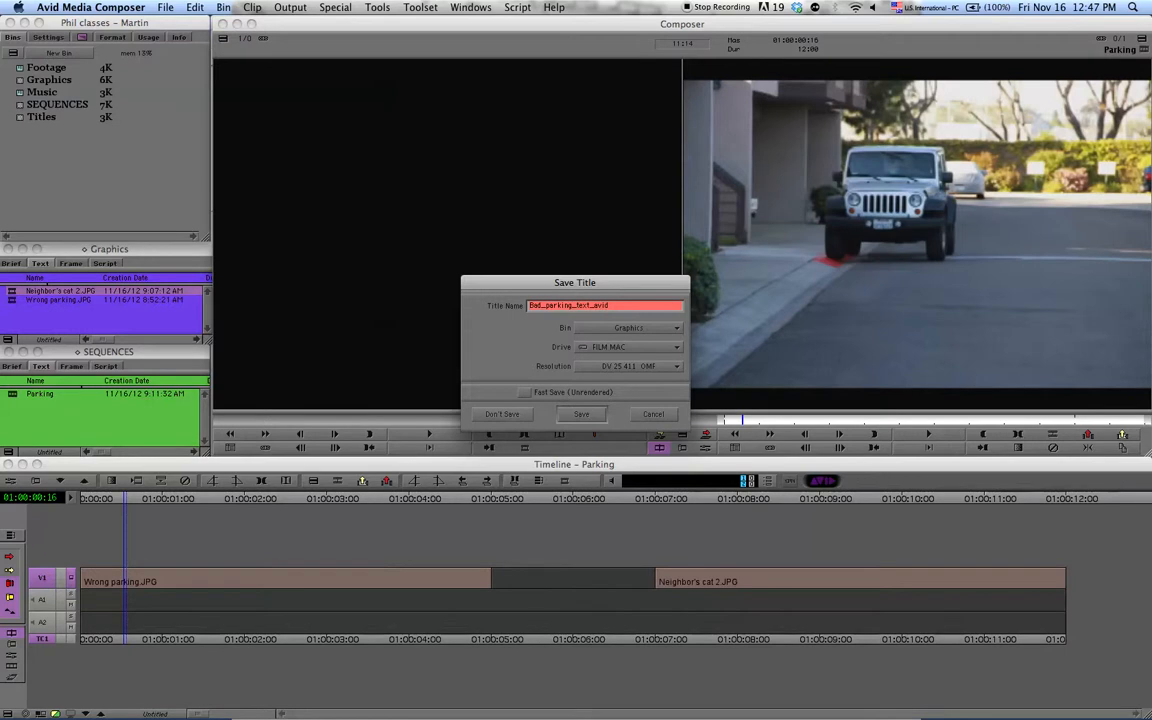
Step: Save the title into the Titles bin, keeping the FILM MAC drive and the DV 25 411 OMF resolution
click(625, 327)
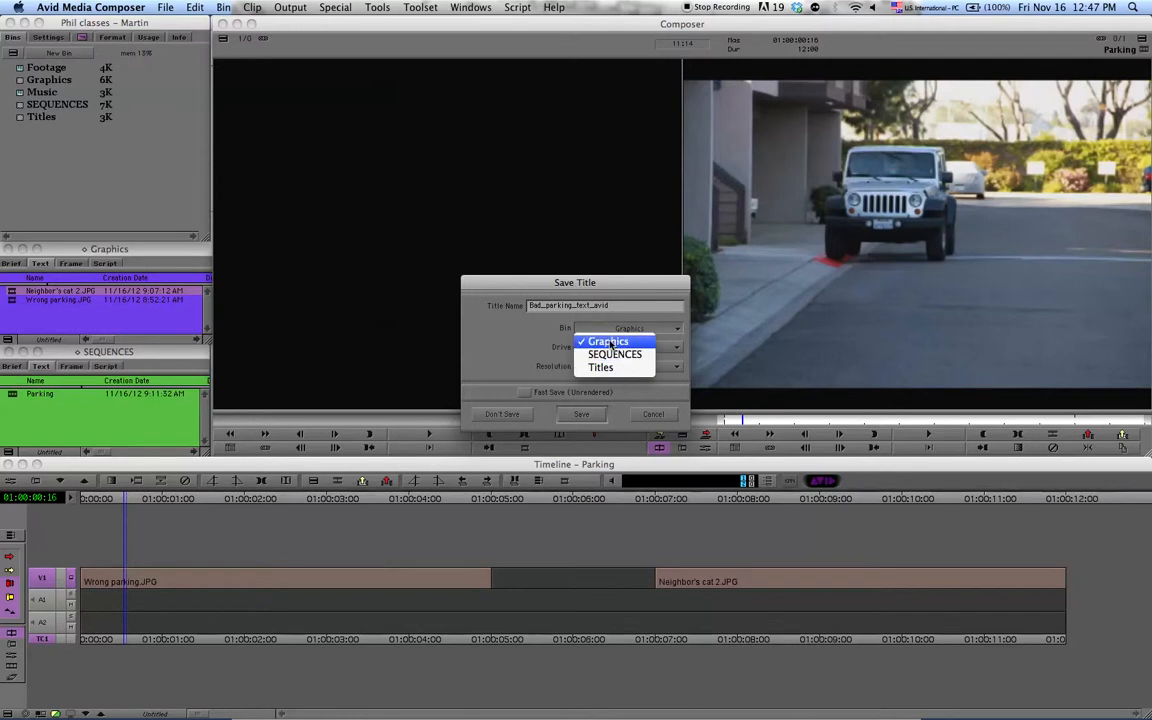
click(605, 369)
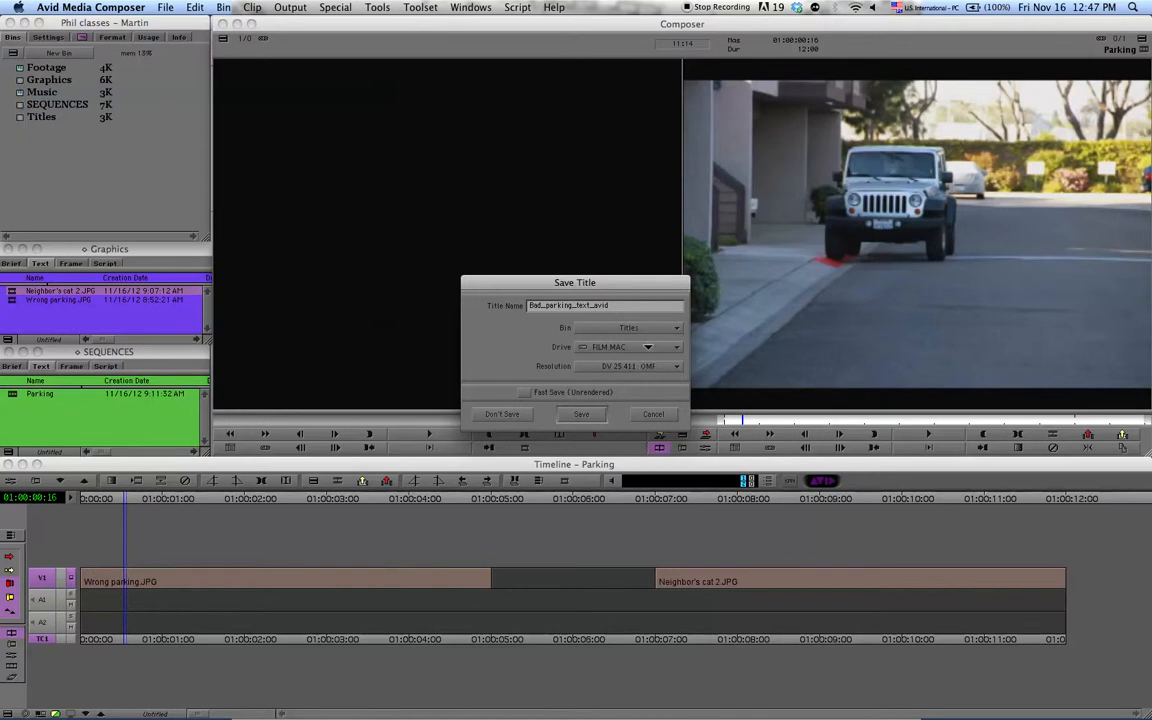
click(654, 348)
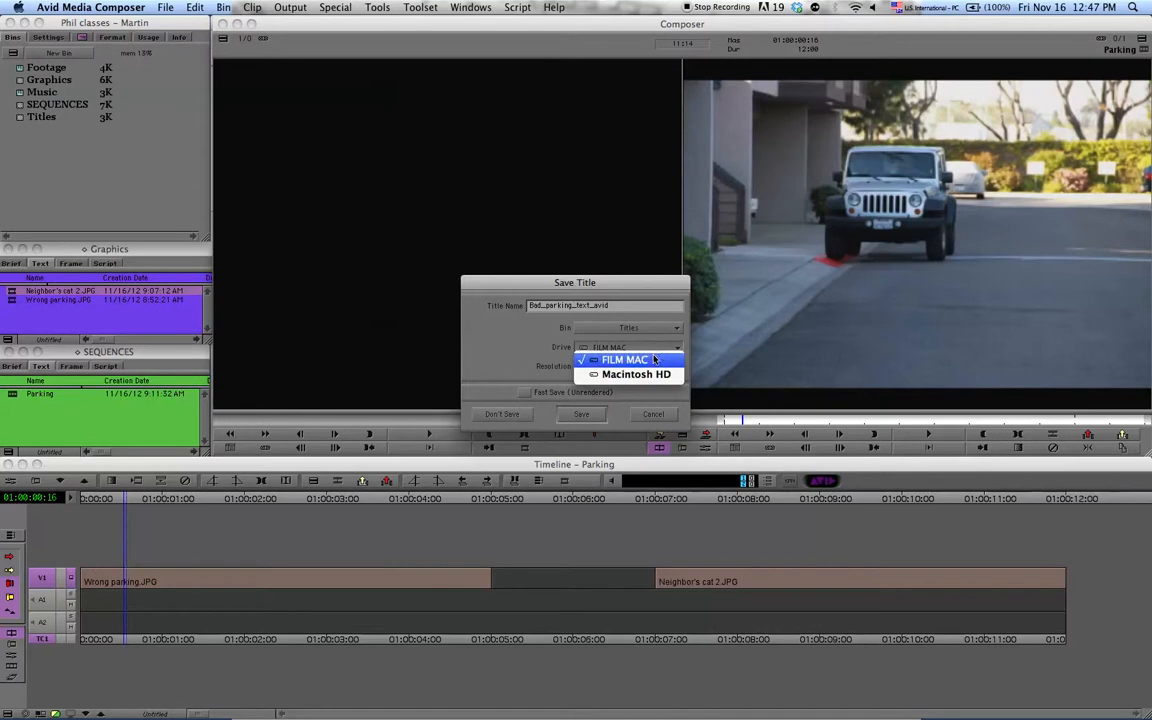
click(648, 350)
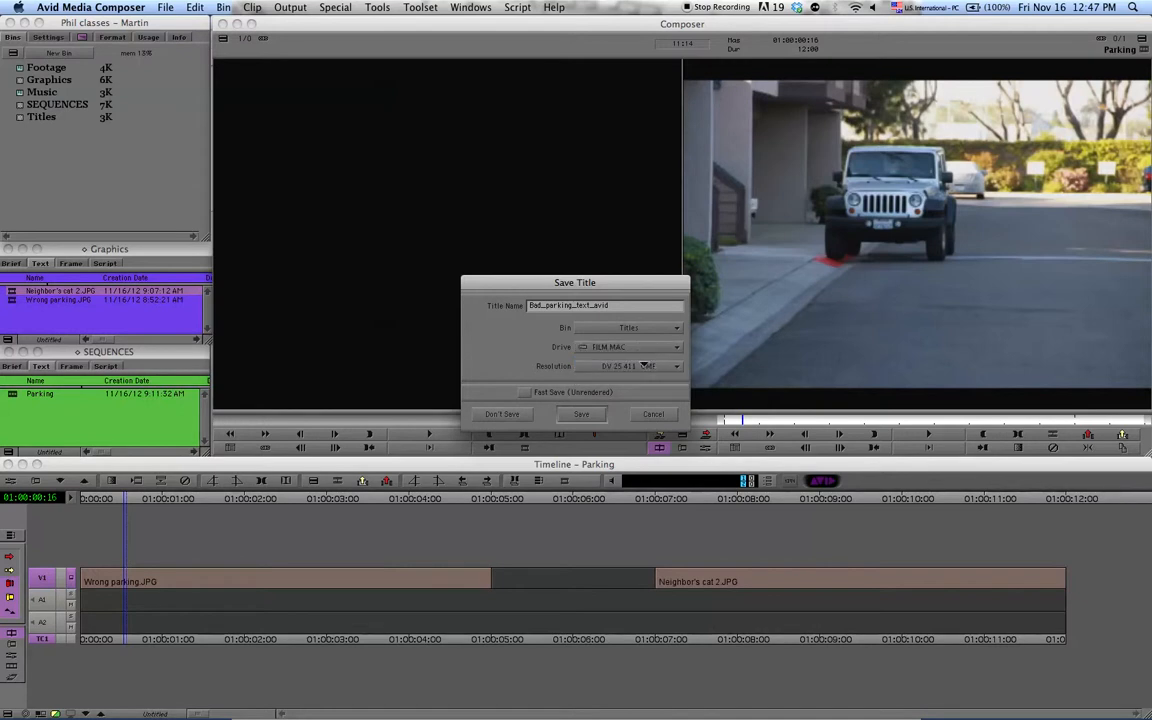
click(583, 415)
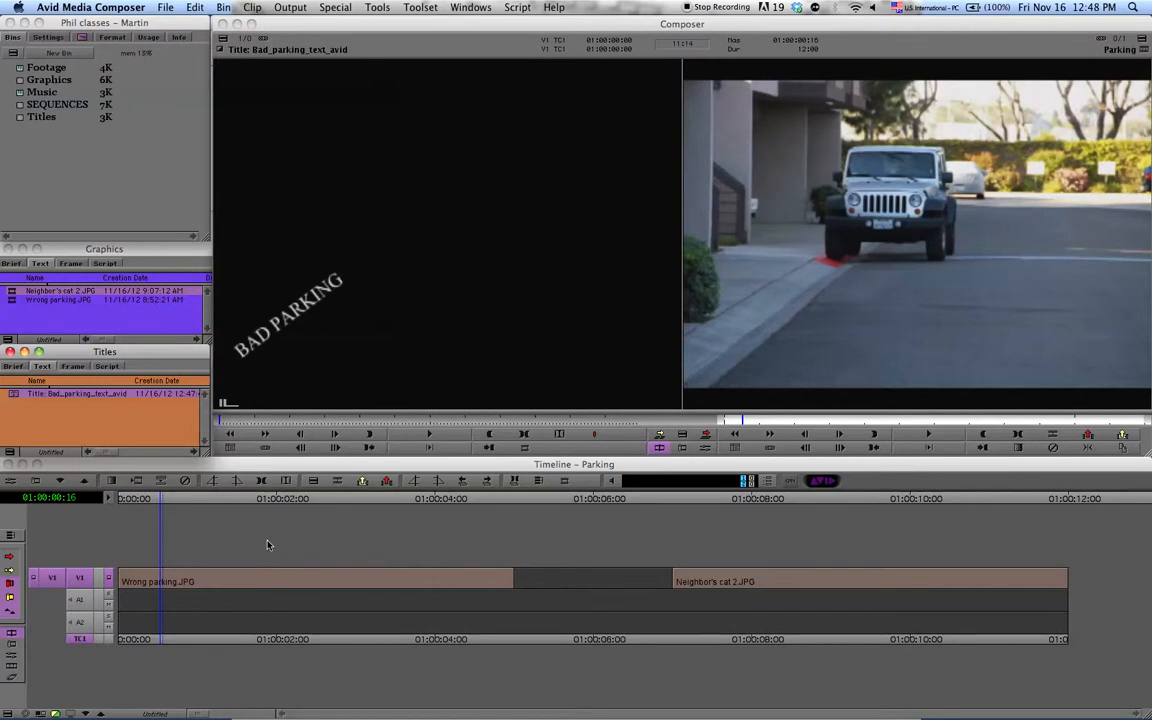
Step: Add video track V2 to the Parking sequence, deselect record track V1 and patch the source title to V2
key(super+y)
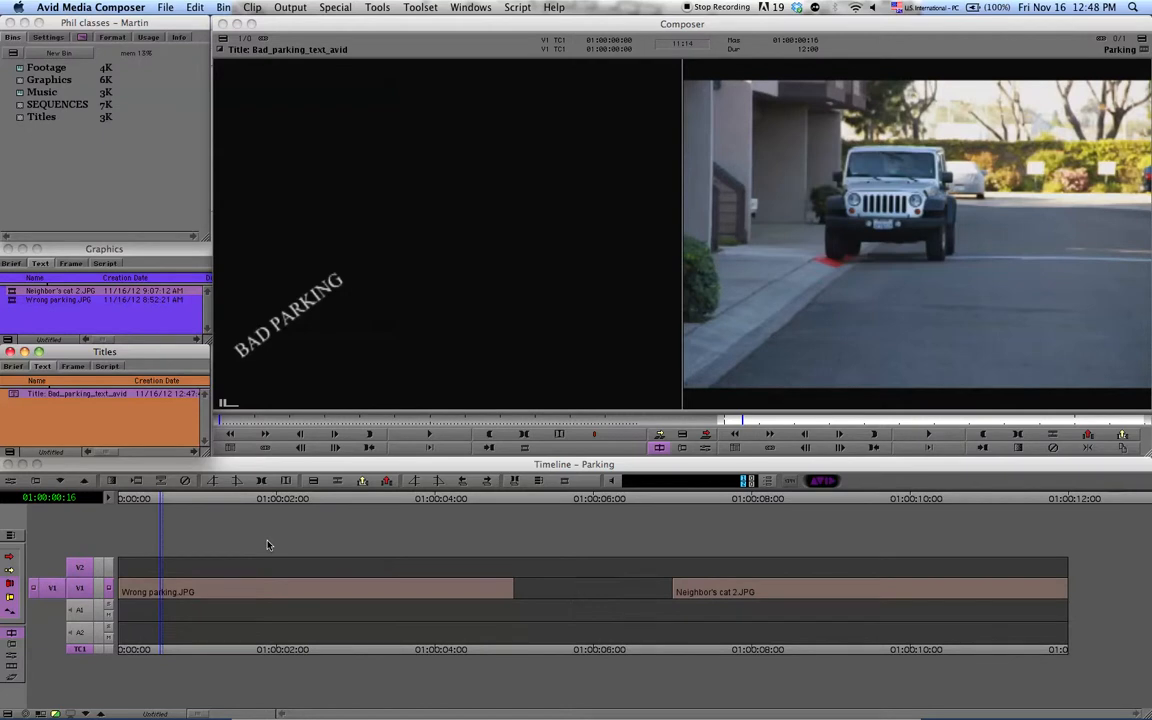
click(79, 592)
drag(46, 590, 67, 569)
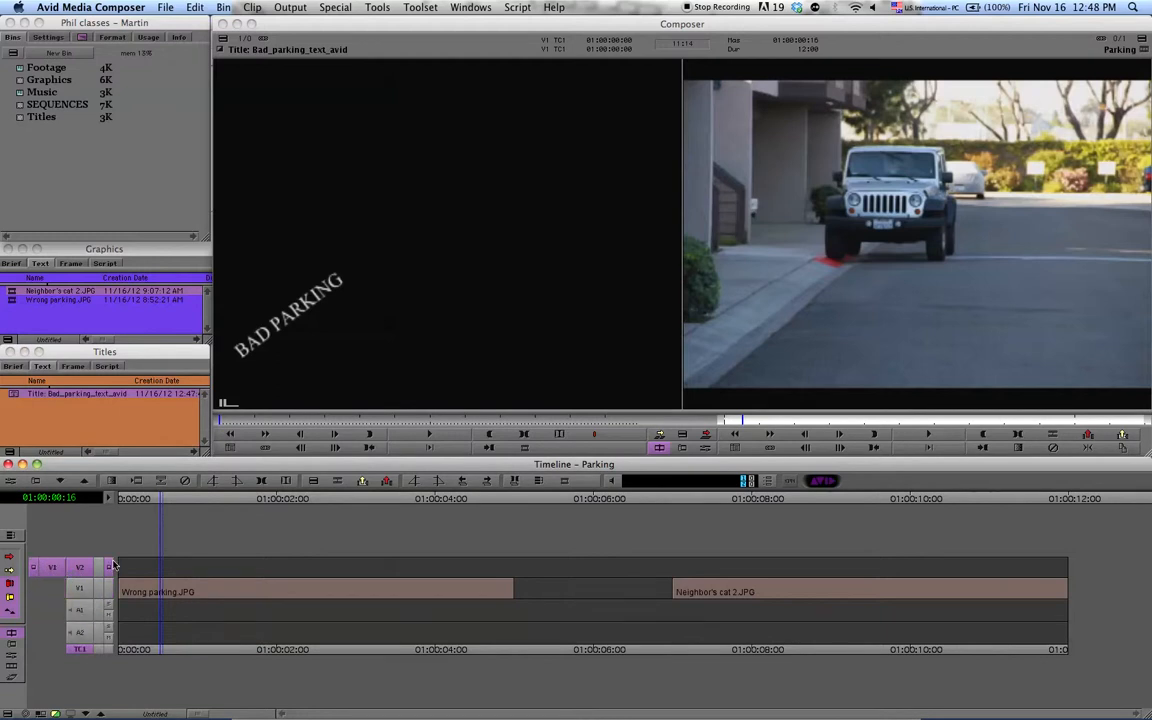
Step: Mark a five-second range of the title, with the out point at +4:29, and overwrite it onto V2 from about 01:00:00:26
click(208, 501)
drag(209, 505, 190, 502)
click(310, 419)
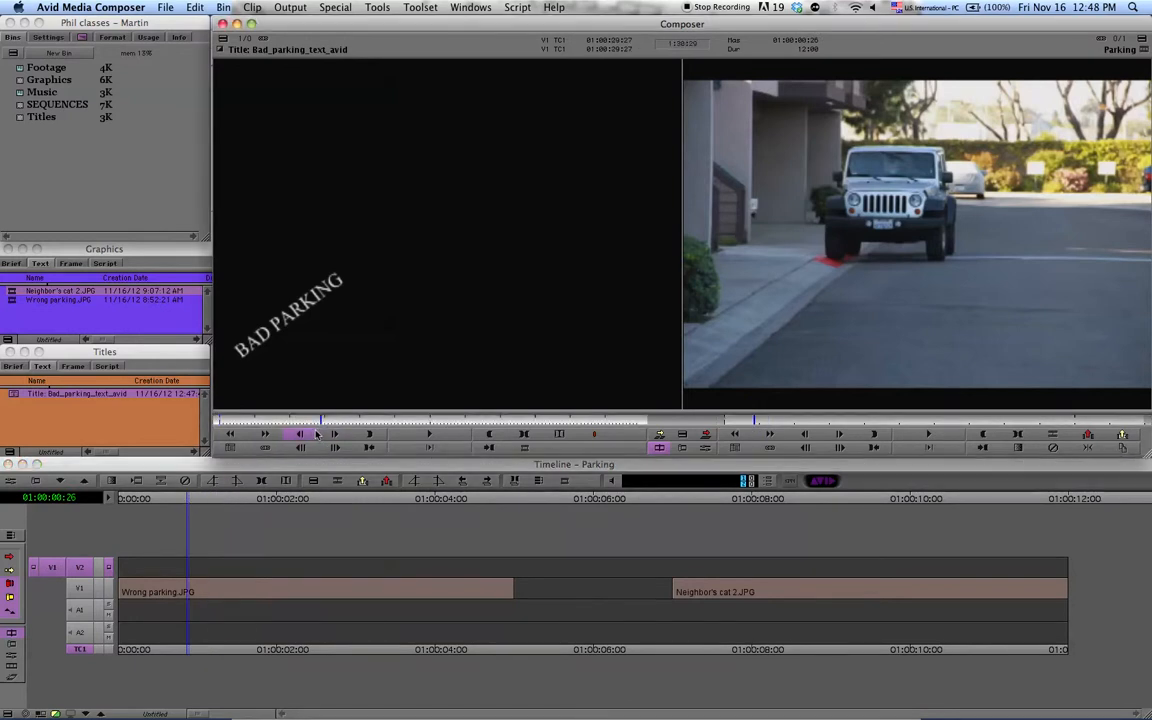
key(i)
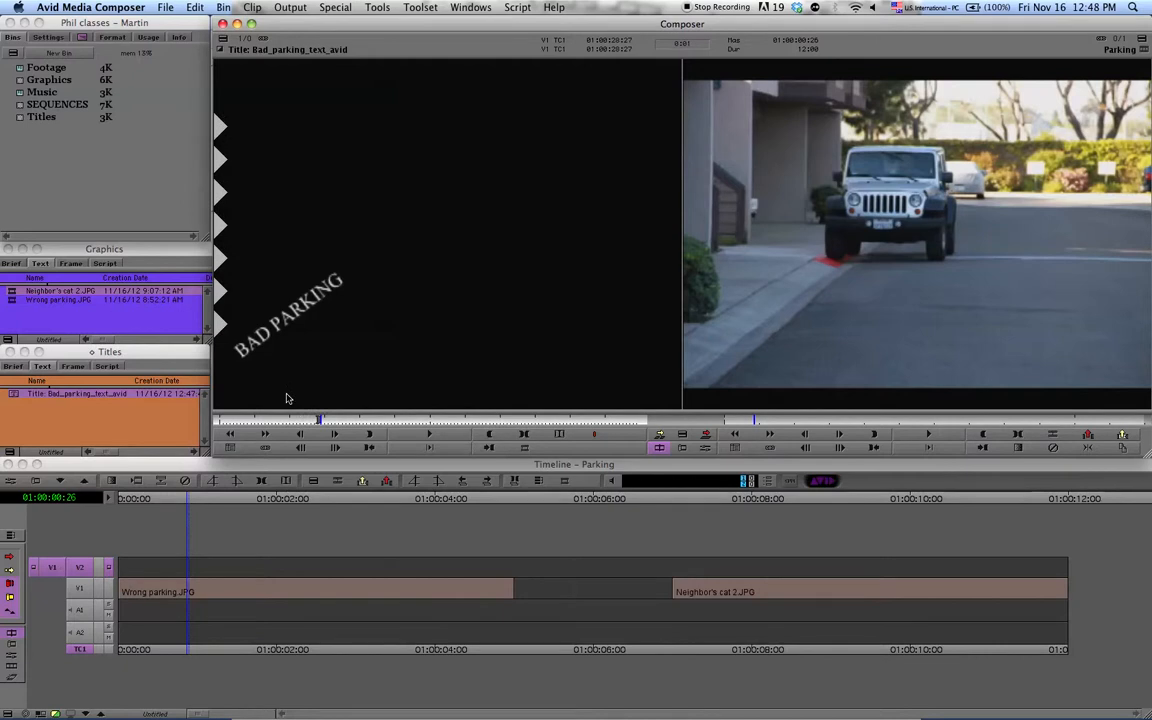
text(+4:29)
key(Return)
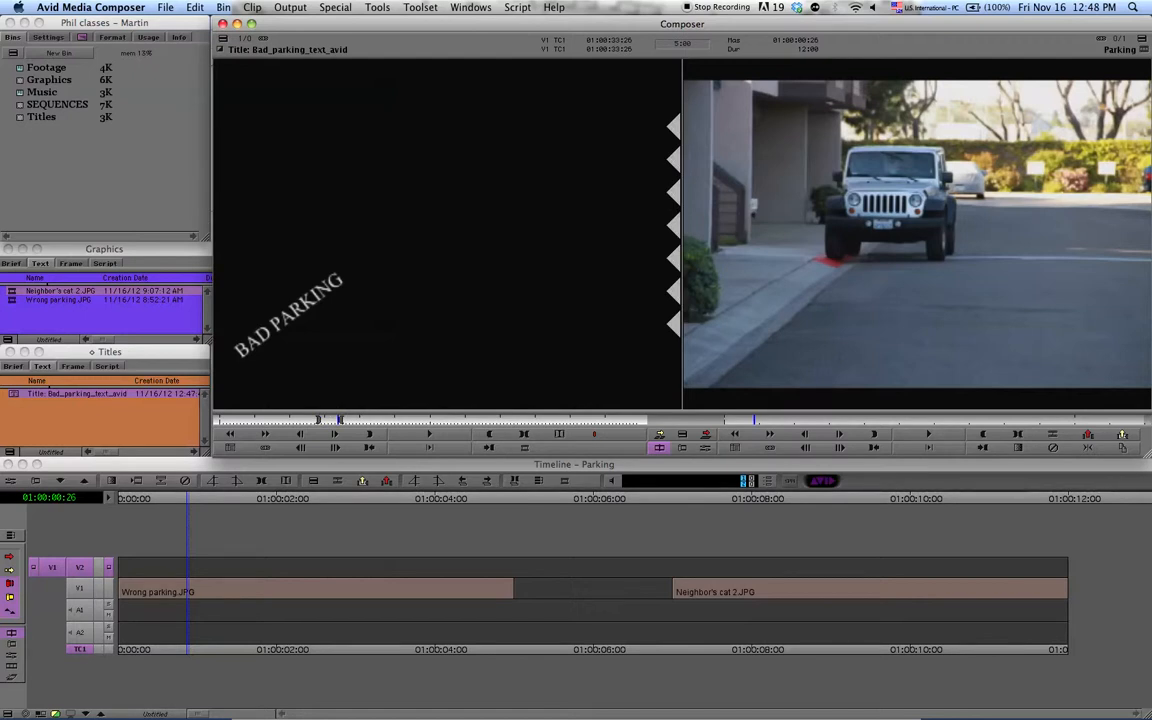
key(b)
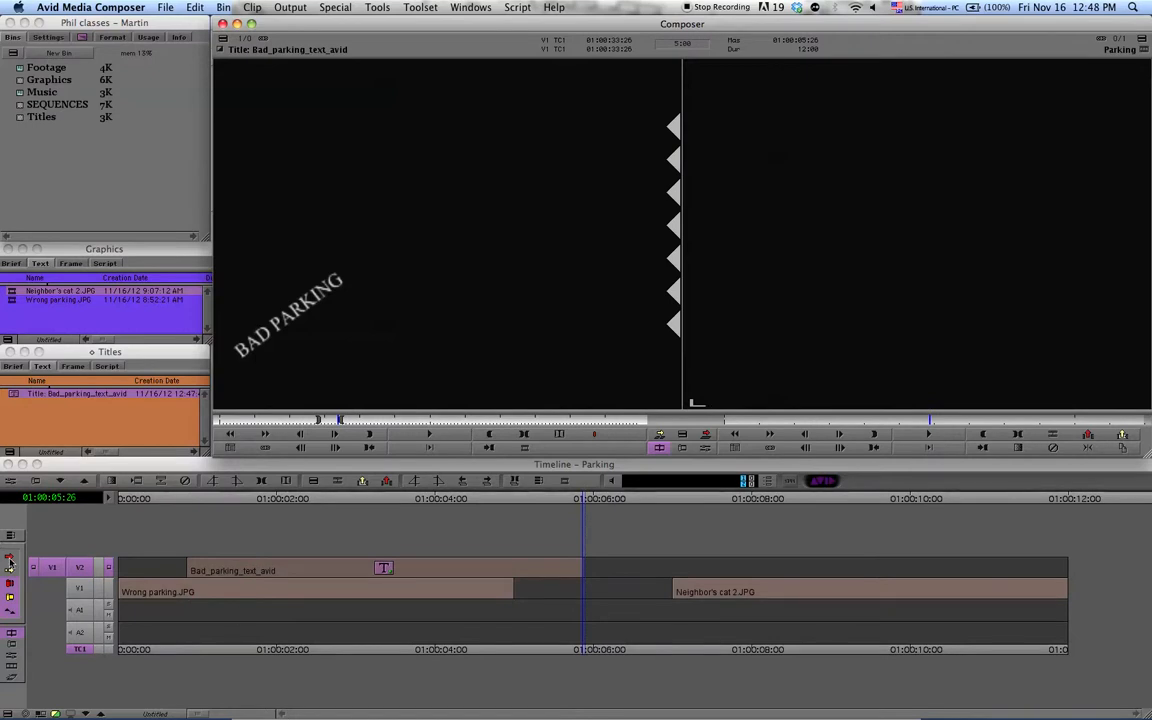
Step: Slide the title clip on V2 to the sequence start, above Wrong parking.JPG, and preview the composite at about 01:00:01:27
click(9, 505)
drag(298, 571, 230, 572)
drag(260, 503, 276, 543)
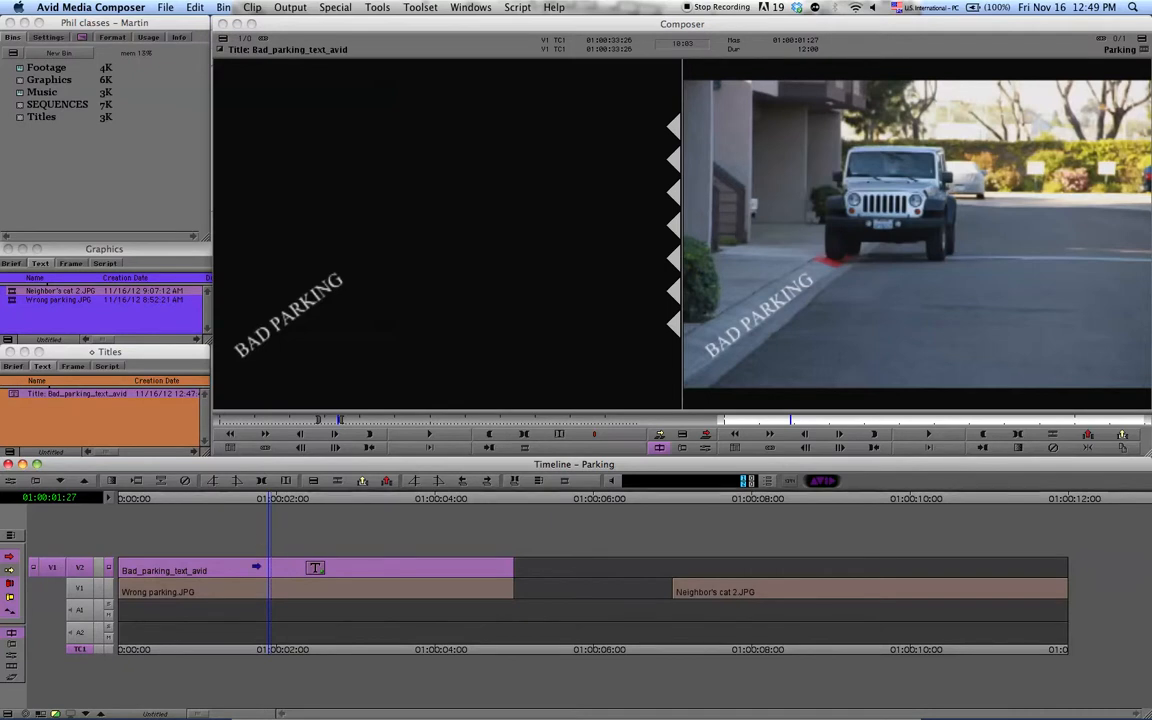
Step: Try the title clip over the gap on V1 and over Neighbor's cat 2.JPG, previewing both, and return it to the sequence start
drag(258, 562, 566, 556)
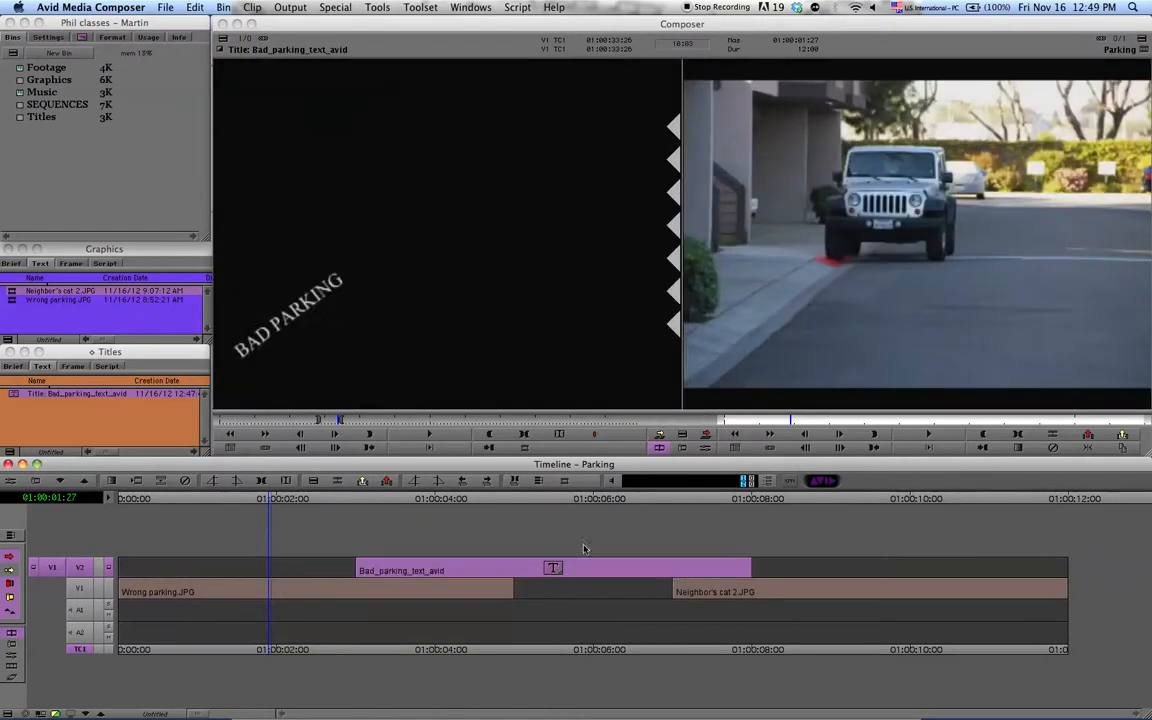
click(589, 500)
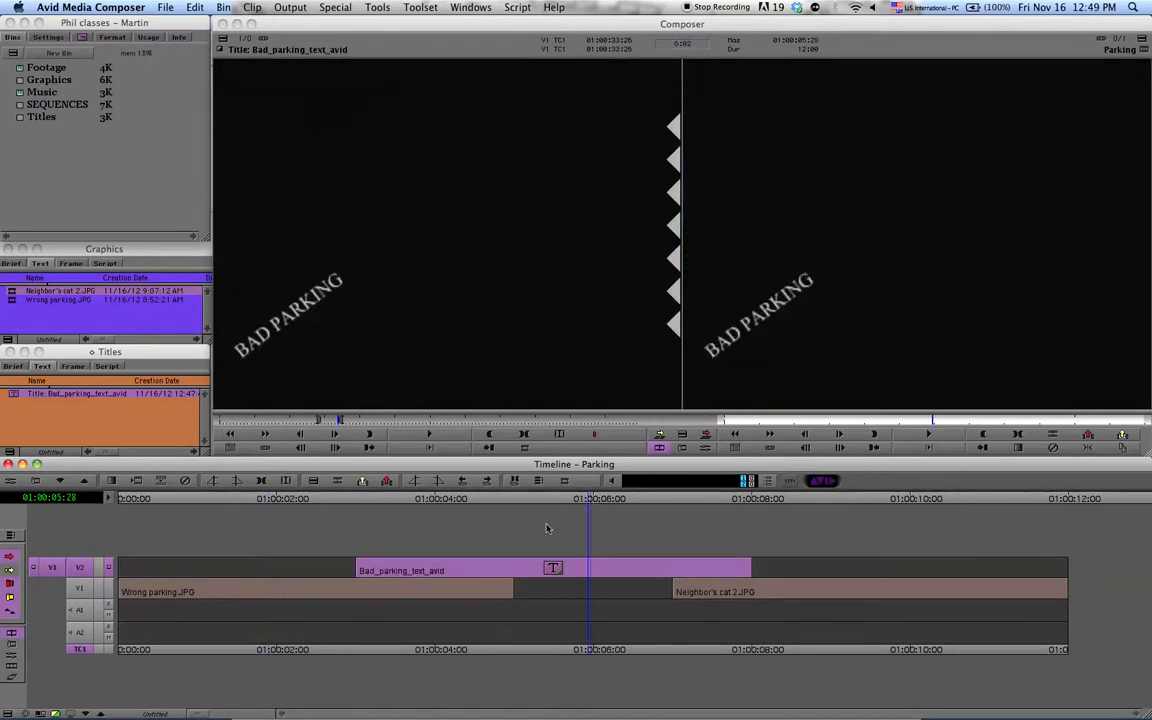
click(644, 567)
drag(644, 567, 836, 572)
click(835, 500)
drag(836, 501, 858, 501)
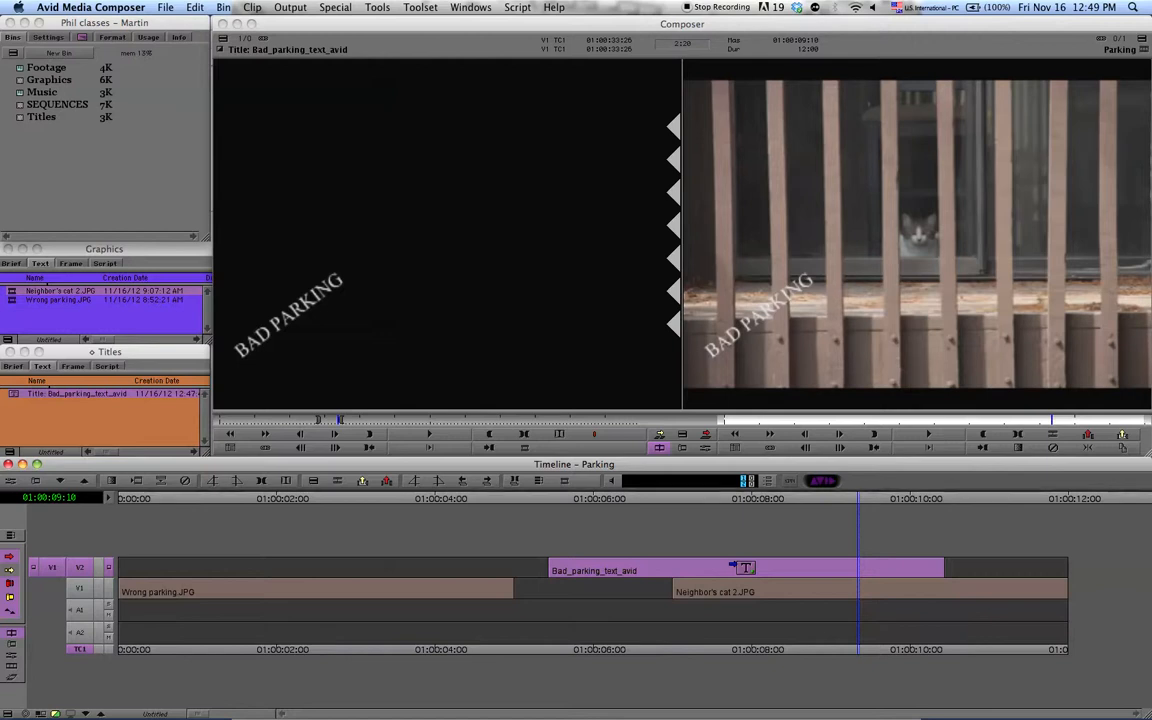
drag(679, 568, 242, 559)
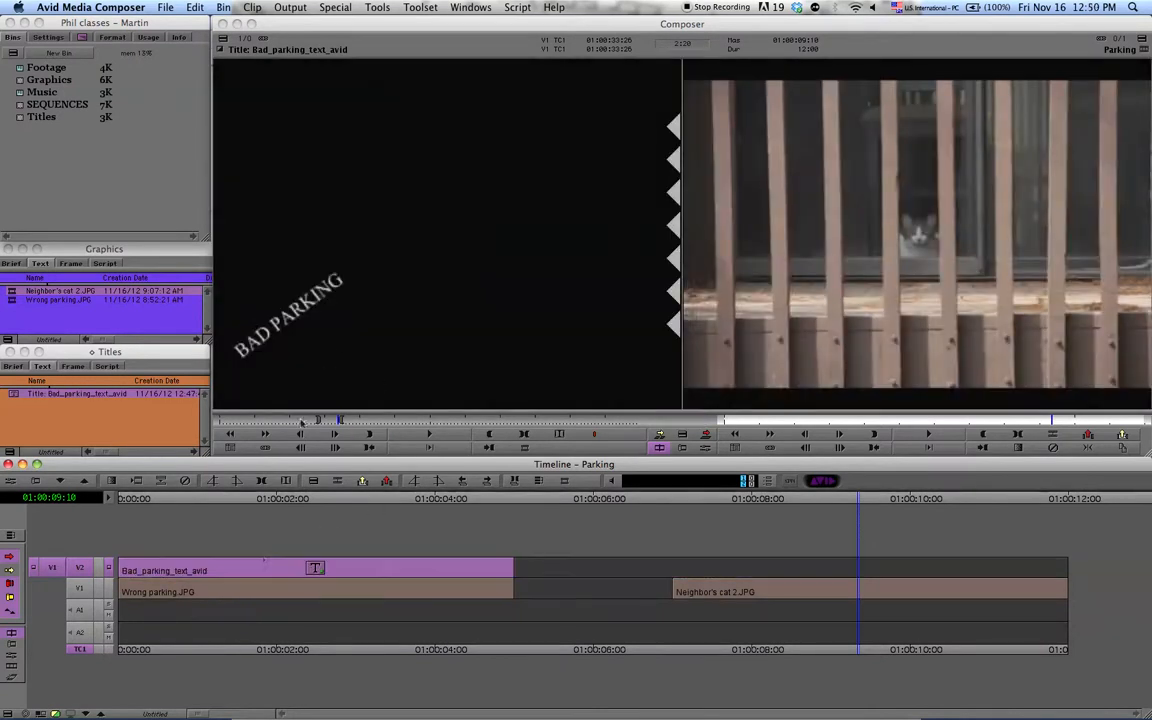